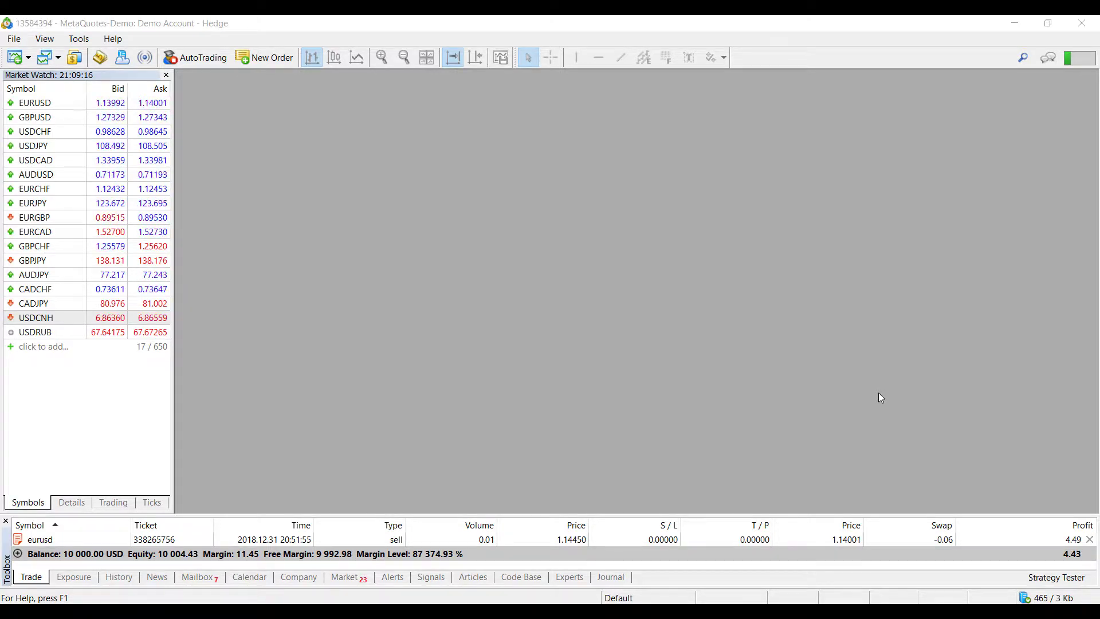
Open a new EURUSD order and look through the list of symbols available for trading.
{"action": "left_click", "coordinate": [270, 61]}
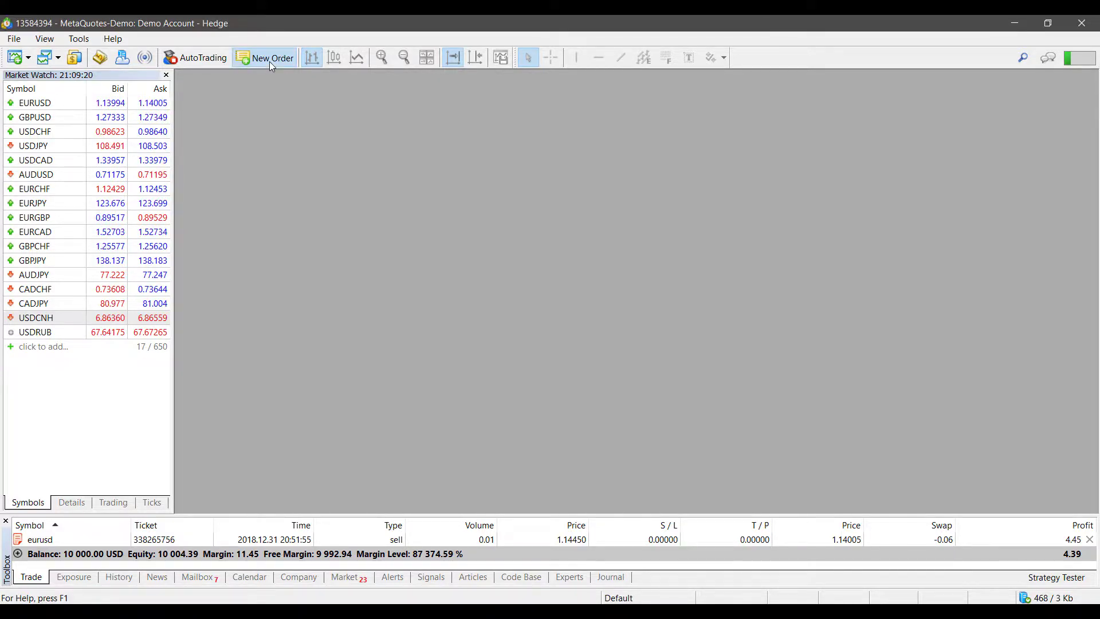
{"action": "left_click_drag", "start_coordinate": [648, 89], "coordinate": [528, 118]}
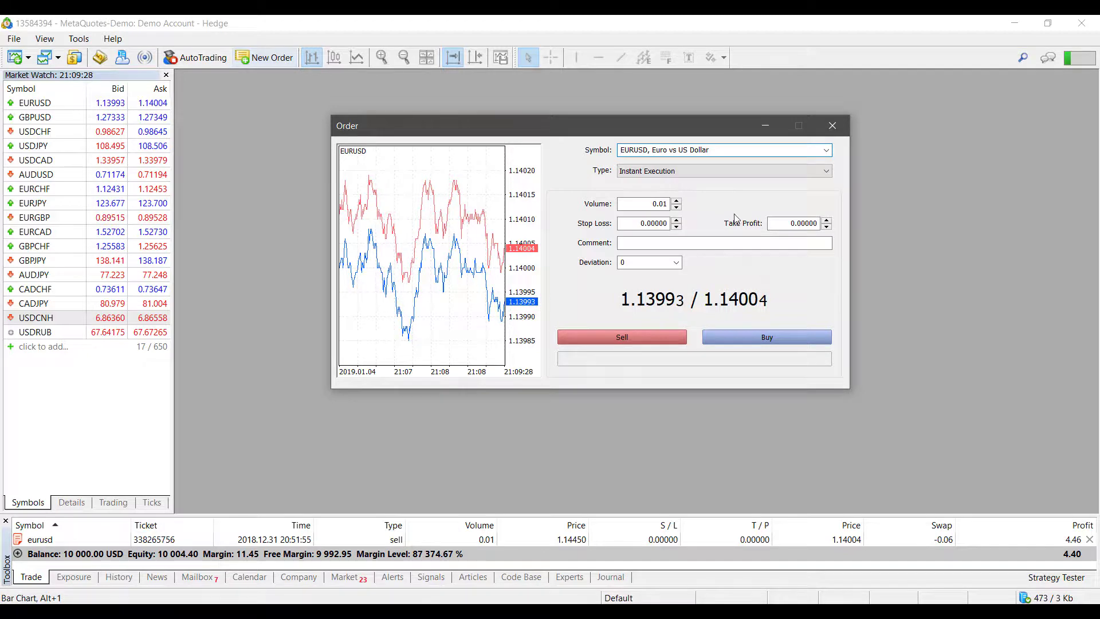
{"action": "left_click", "coordinate": [827, 152]}
{"action": "scroll", "coordinate": [676, 227], "scroll_direction": "down", "scroll_amount": 2}
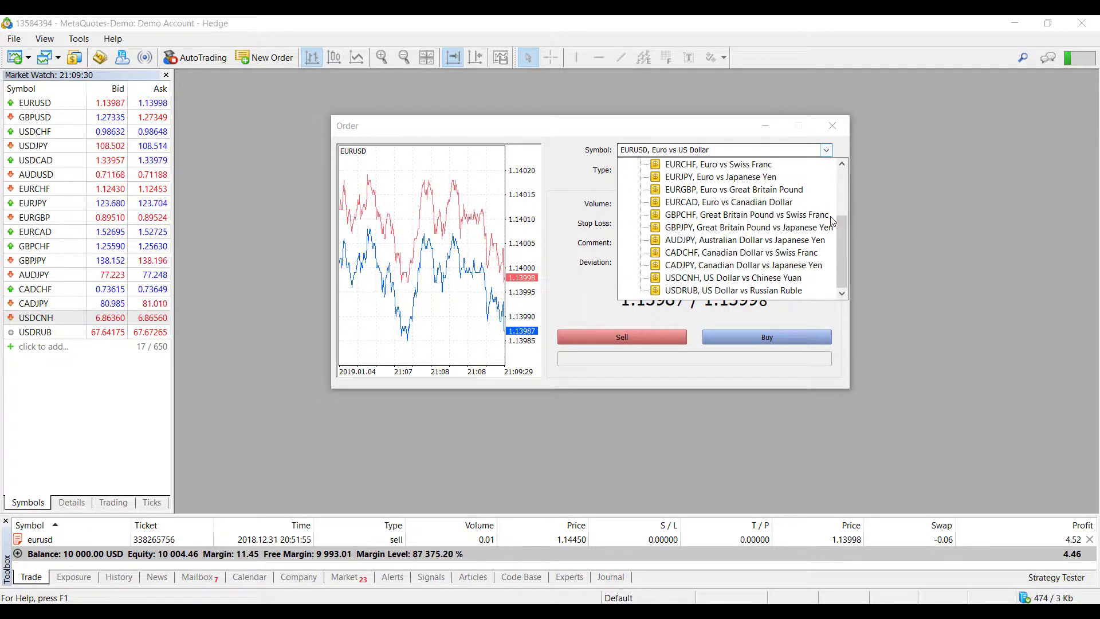
{"action": "scroll", "coordinate": [676, 227], "scroll_direction": "up", "scroll_amount": 2}
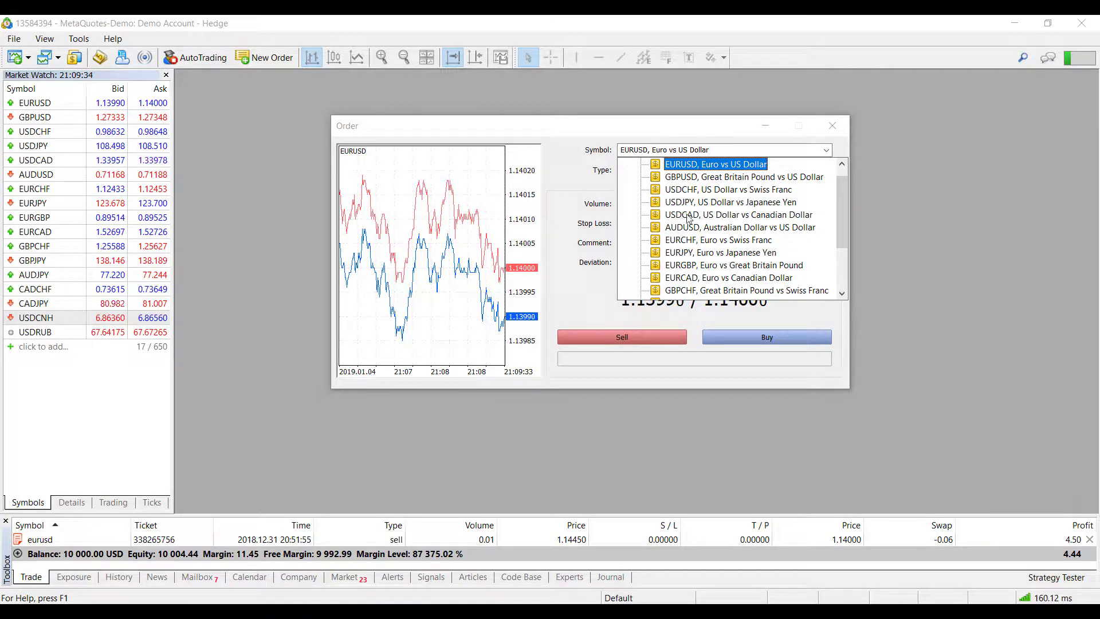
{"action": "scroll", "coordinate": [757, 255], "scroll_direction": "down", "scroll_amount": 2}
{"action": "scroll", "coordinate": [757, 256], "scroll_direction": "up", "scroll_amount": 2}
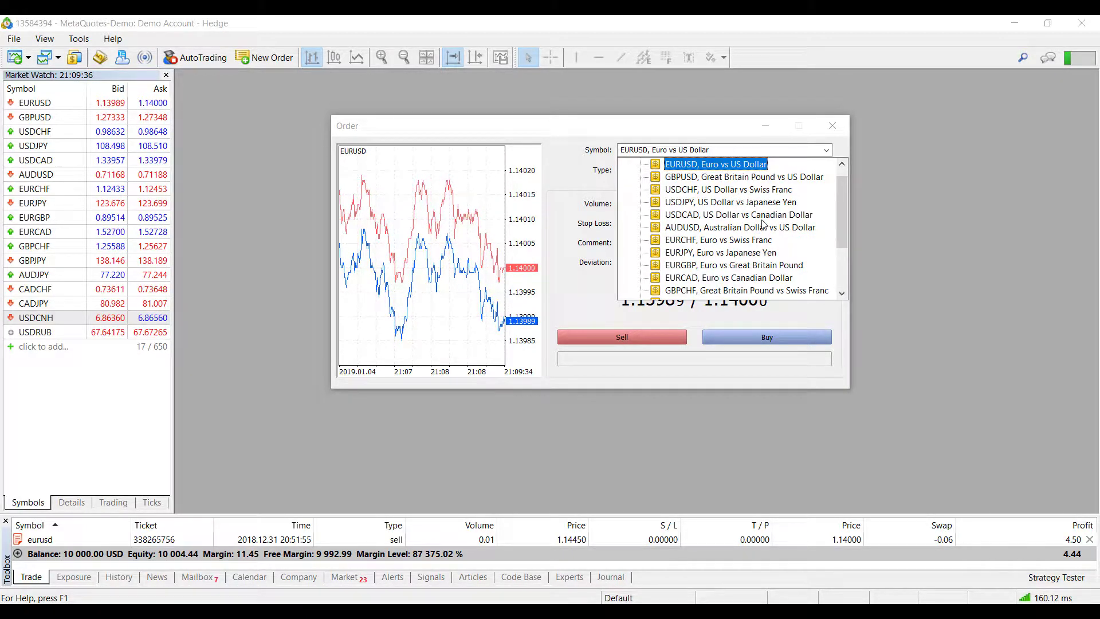
{"action": "scroll", "coordinate": [764, 218], "scroll_direction": "down", "scroll_amount": 2}
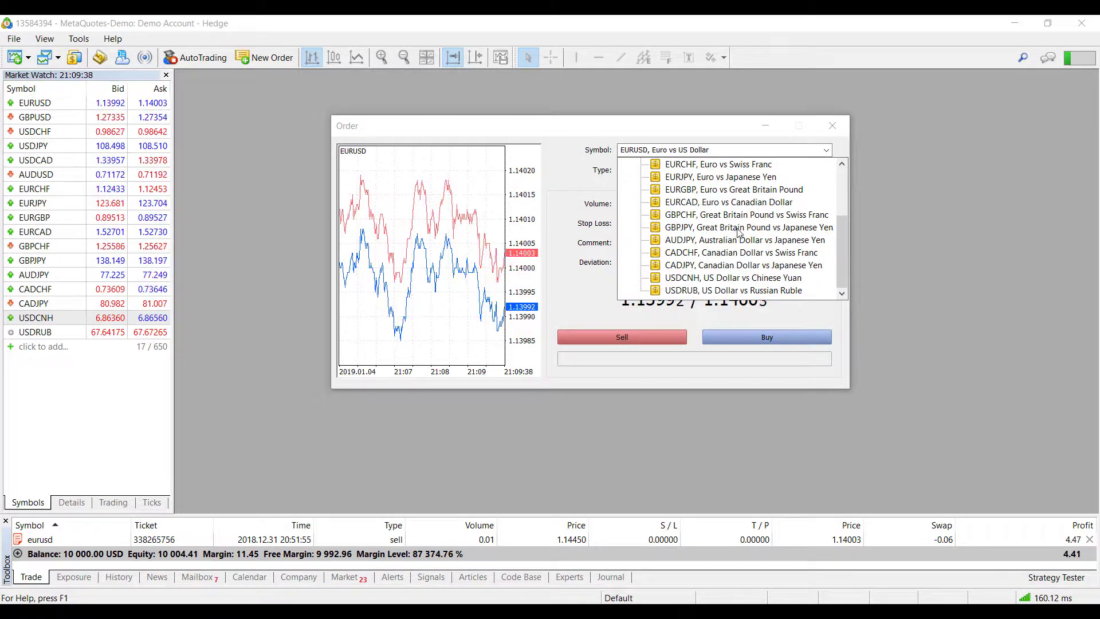
{"action": "scroll", "coordinate": [740, 234], "scroll_direction": "up", "scroll_amount": 3}
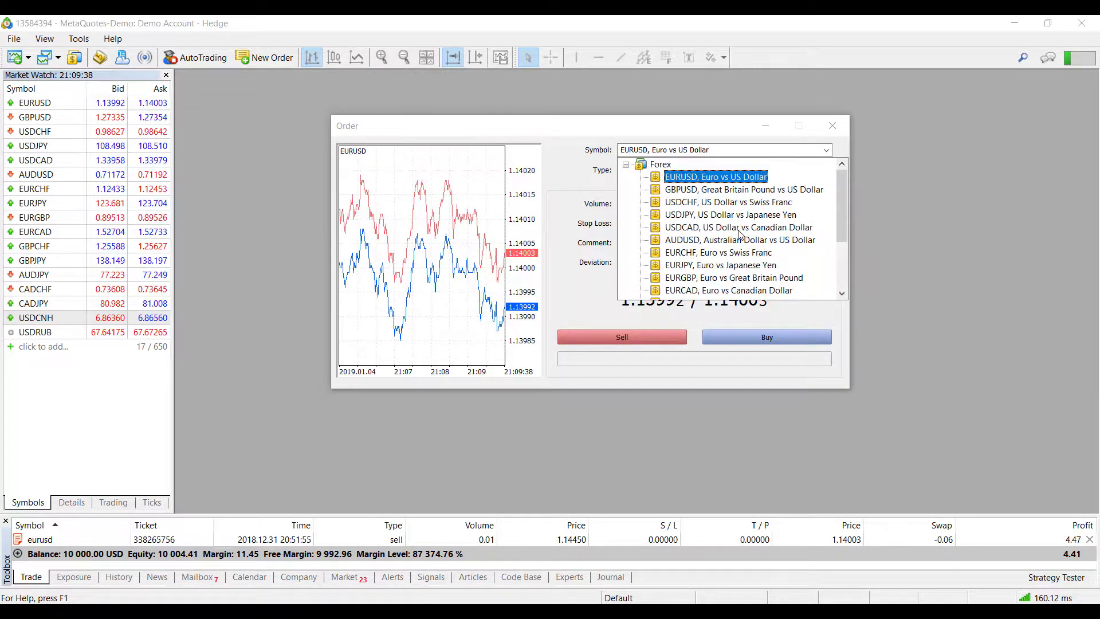
{"action": "left_click", "coordinate": [613, 133]}
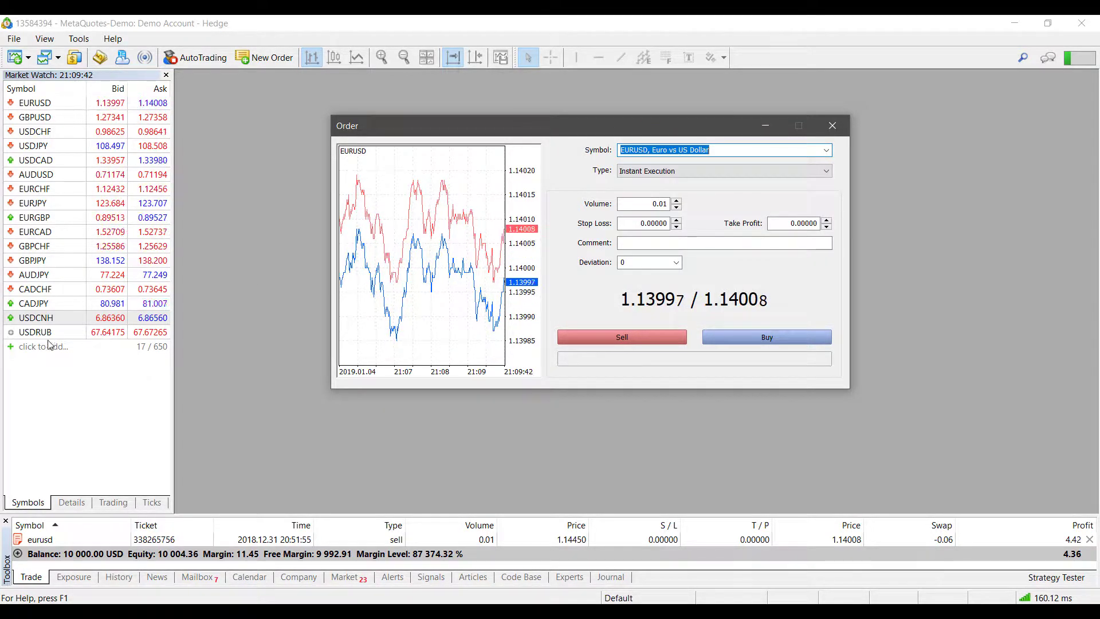
Search for "es" in the Market Watch entry for adding symbols, and close the order window.
{"action": "left_click", "coordinate": [22, 347]}
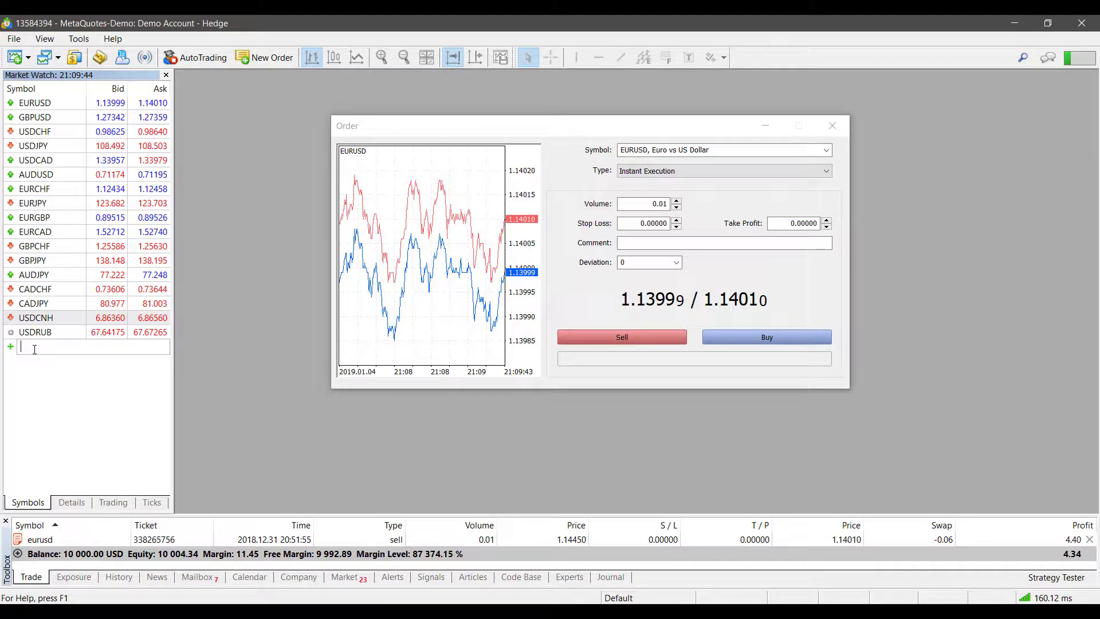
{"action": "type", "text": "e"}
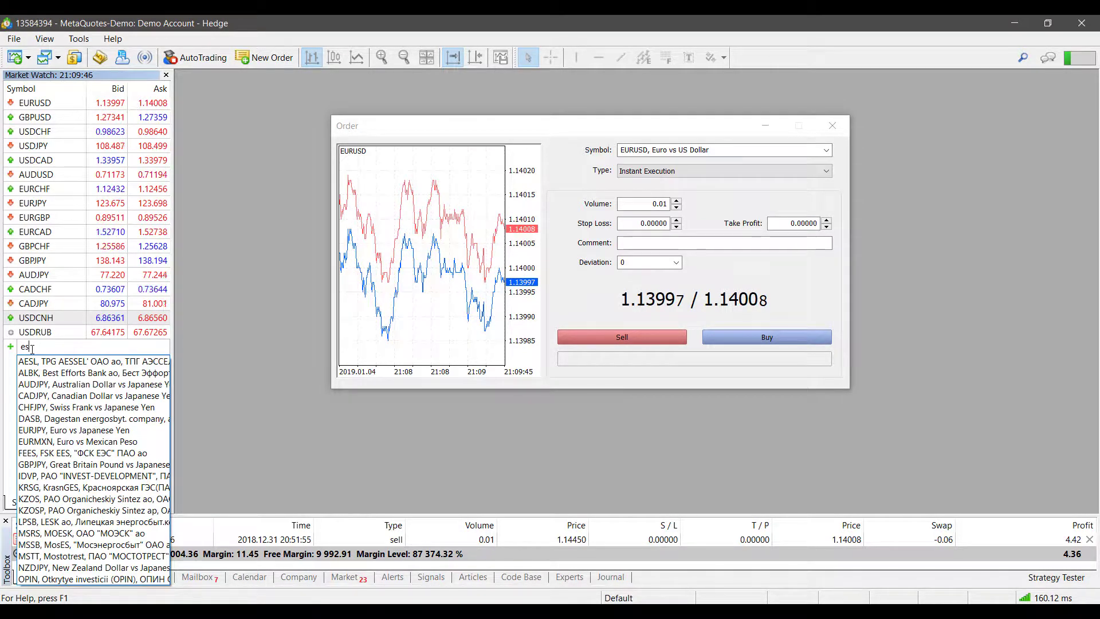
{"action": "left_click", "coordinate": [833, 125]}
Open a new order for GBPUSD directly from the Market Watch list and close it again.
{"action": "right_click", "coordinate": [37, 118]}
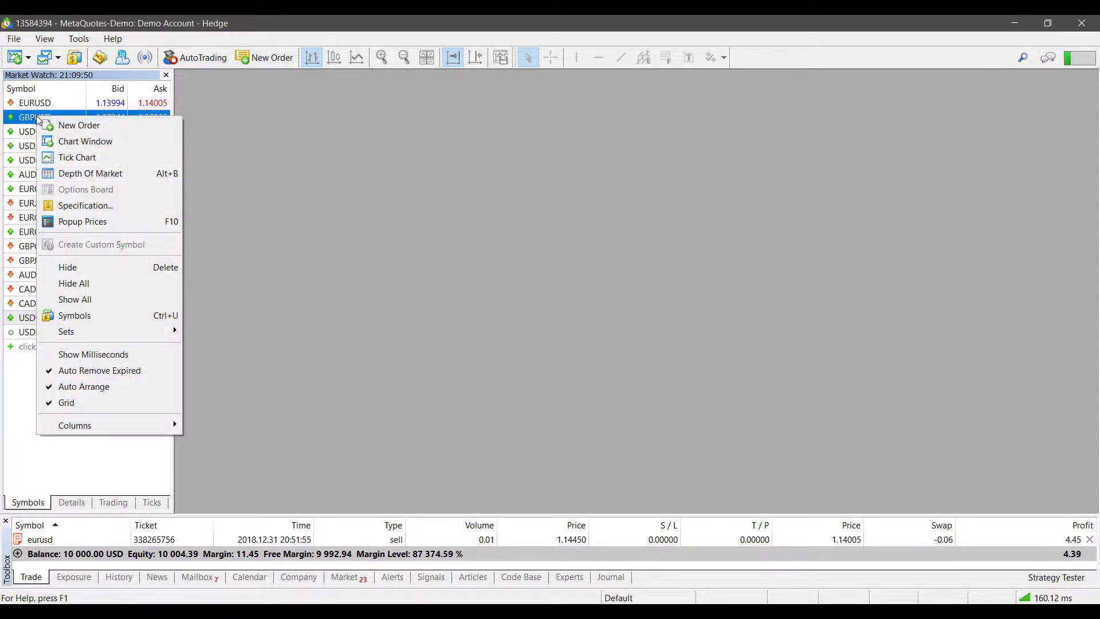
{"action": "left_click", "coordinate": [79, 125]}
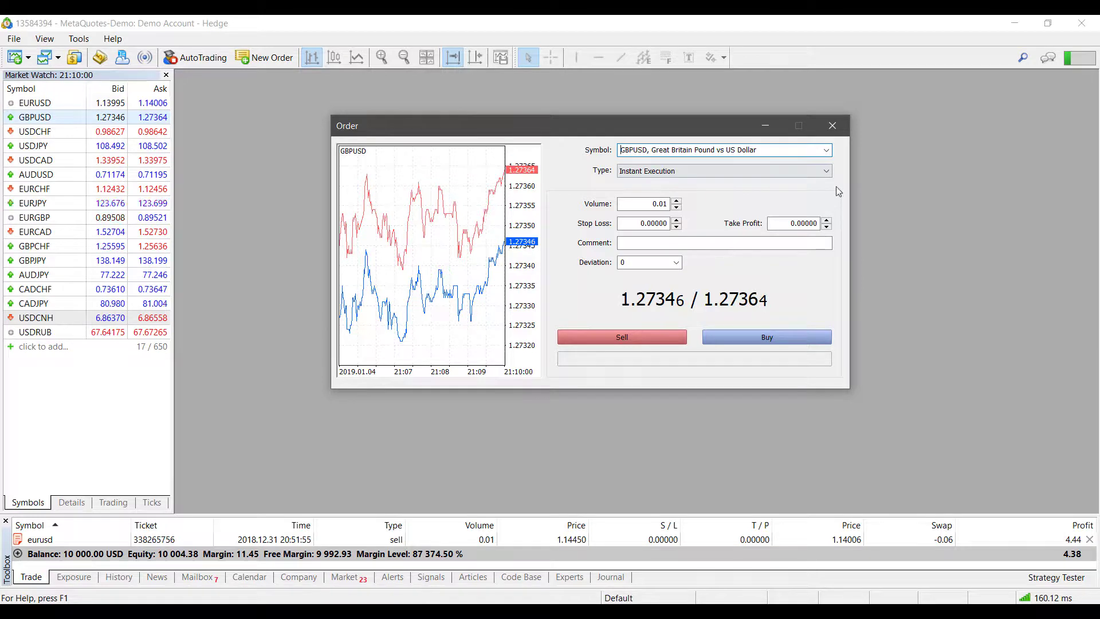
{"action": "left_click", "coordinate": [832, 126]}
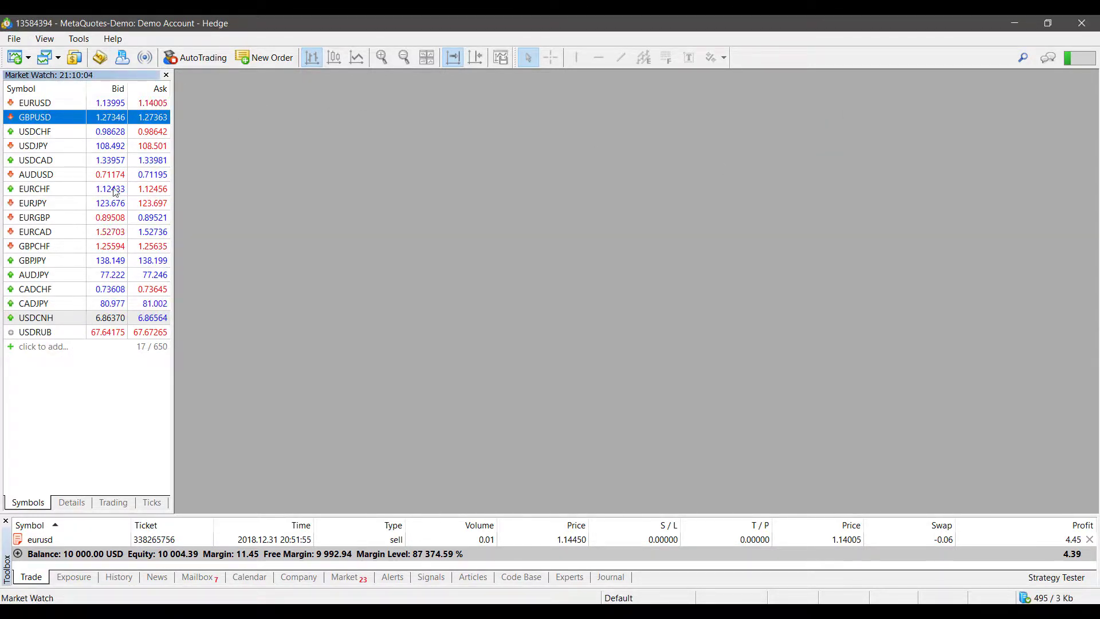
Open a new EURUSD order again, reviewing its symbol choices and the Market Watch entry for adding symbols.
{"action": "left_click", "coordinate": [274, 60]}
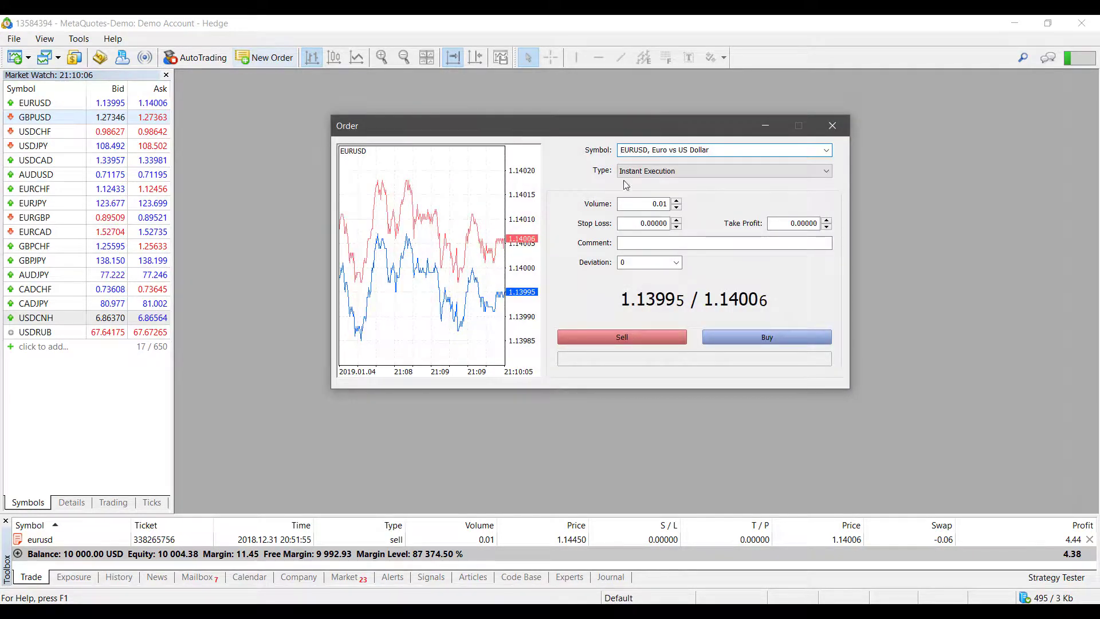
{"action": "left_click", "coordinate": [722, 150]}
{"action": "scroll", "coordinate": [745, 225], "scroll_direction": "down", "scroll_amount": 2}
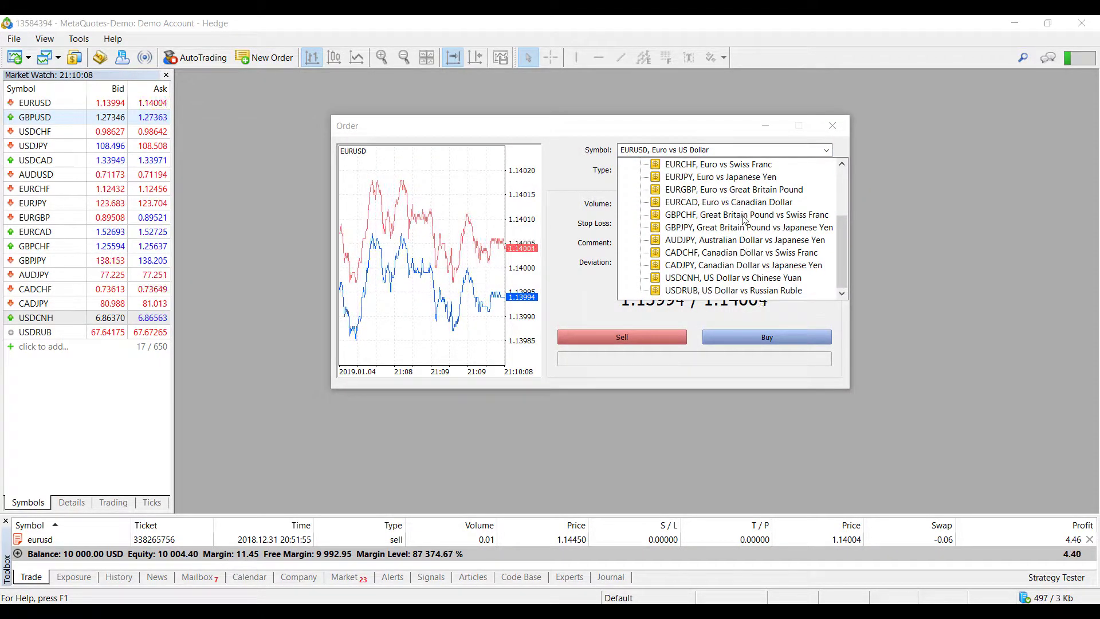
{"action": "scroll", "coordinate": [745, 225], "scroll_direction": "up", "scroll_amount": 2}
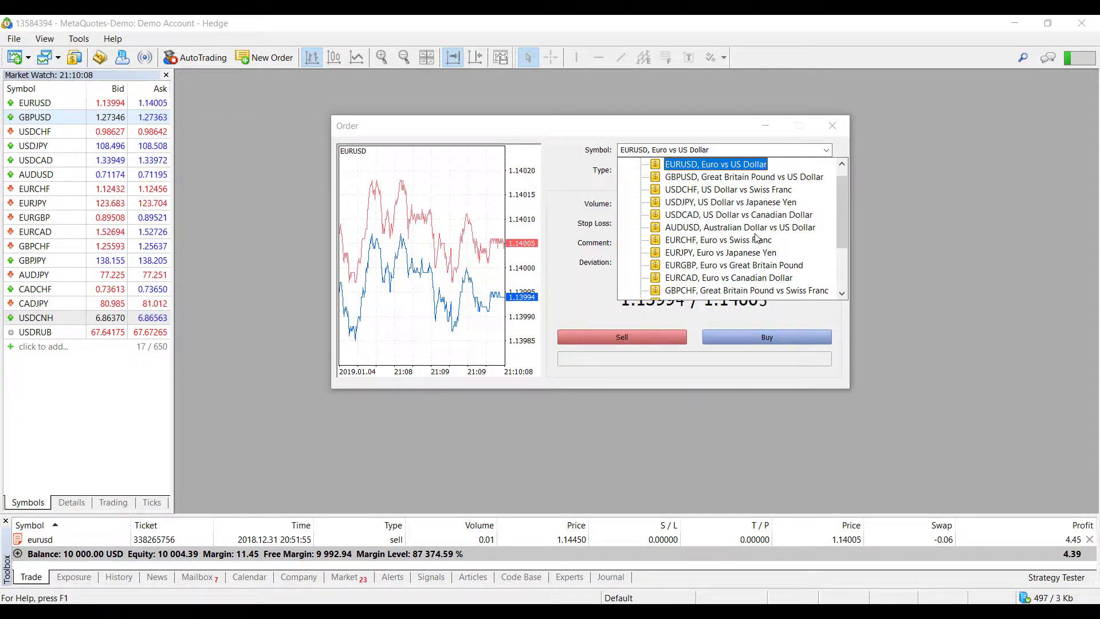
{"action": "left_click", "coordinate": [73, 339]}
{"action": "left_click", "coordinate": [60, 345]}
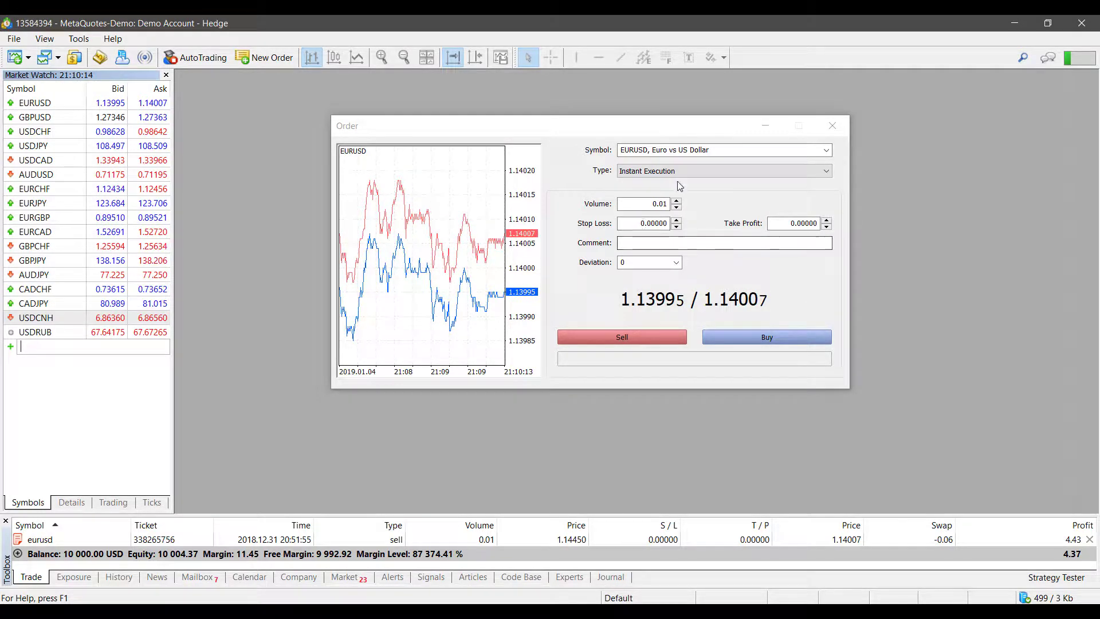
{"action": "left_click_drag", "start_coordinate": [598, 121], "coordinate": [590, 125]}
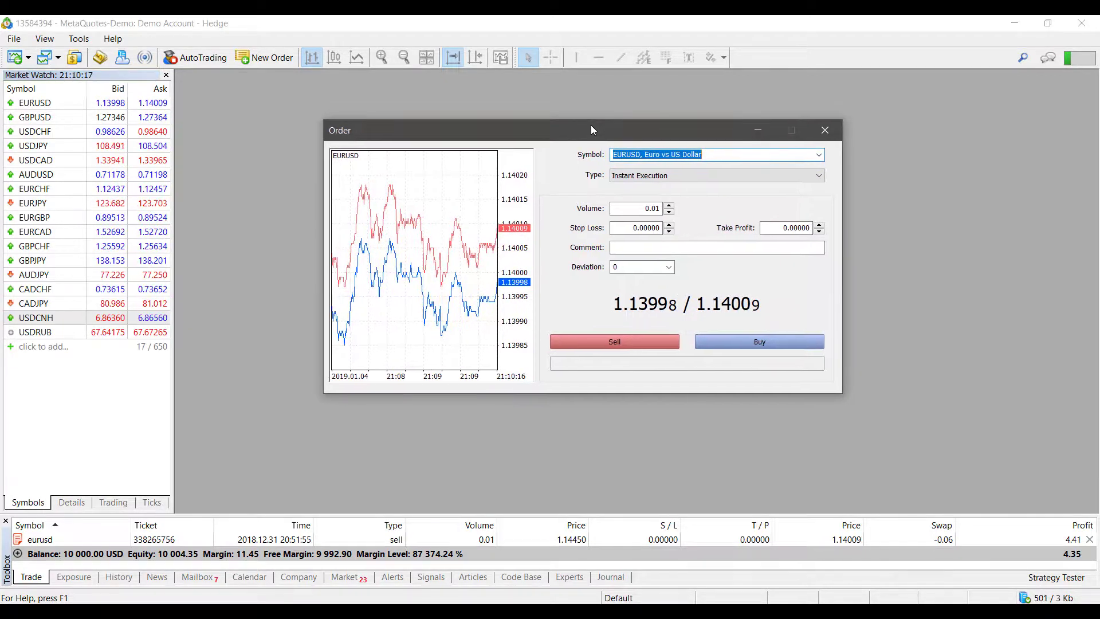
Examine the instant execution order's type, volume, stop loss, take profit, comment and deviation fields.
{"action": "left_click", "coordinate": [626, 180]}
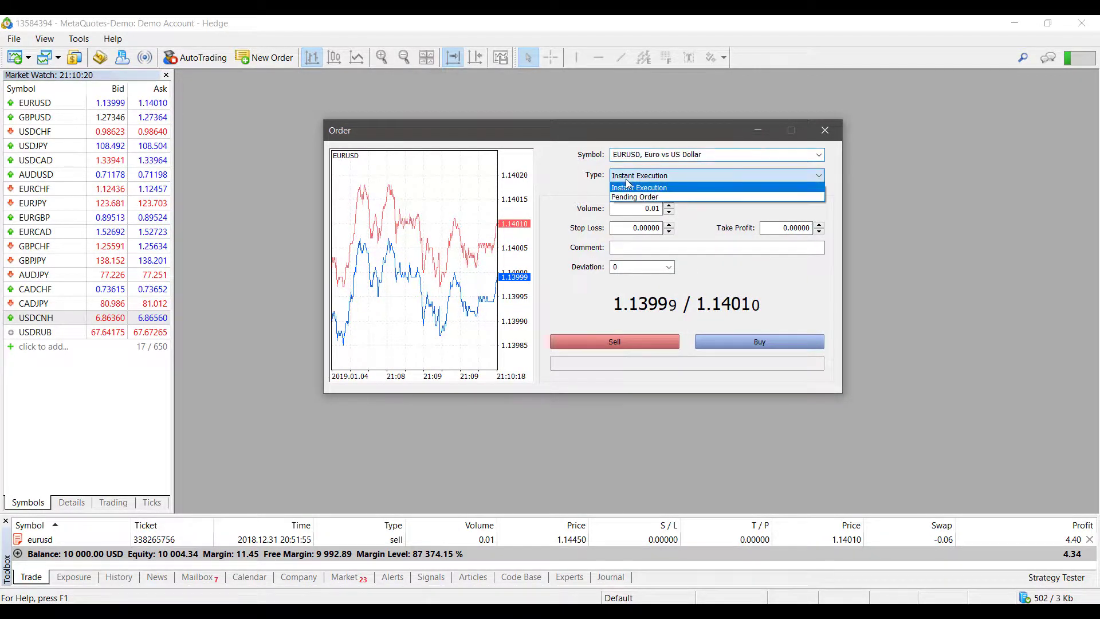
{"action": "left_click", "coordinate": [627, 179]}
{"action": "left_click", "coordinate": [635, 213]}
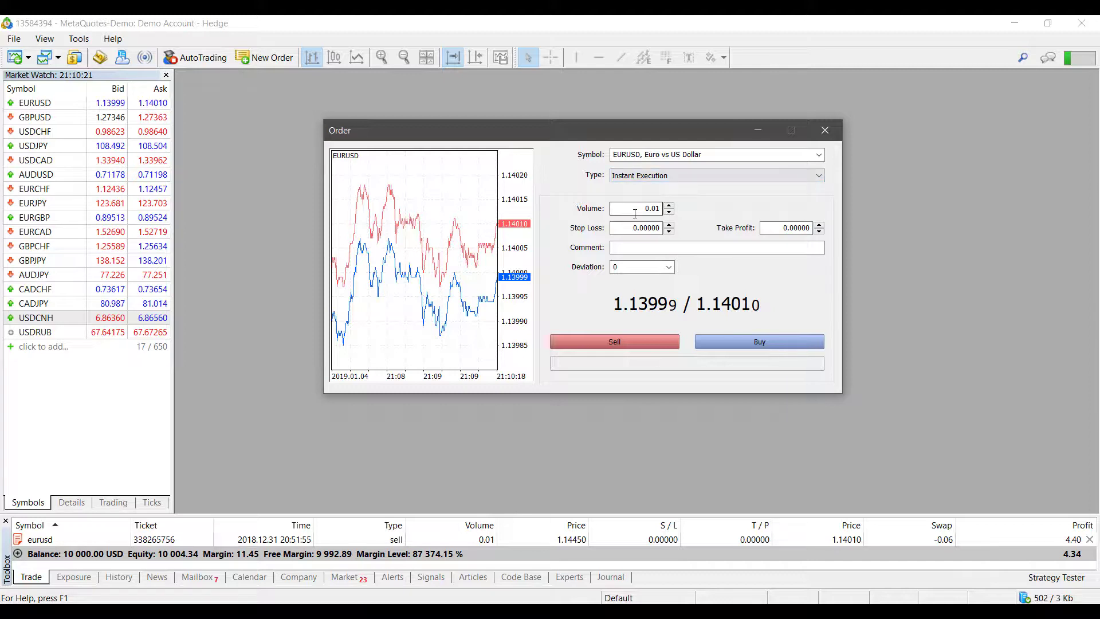
{"action": "left_click_drag", "start_coordinate": [632, 210], "coordinate": [658, 221]}
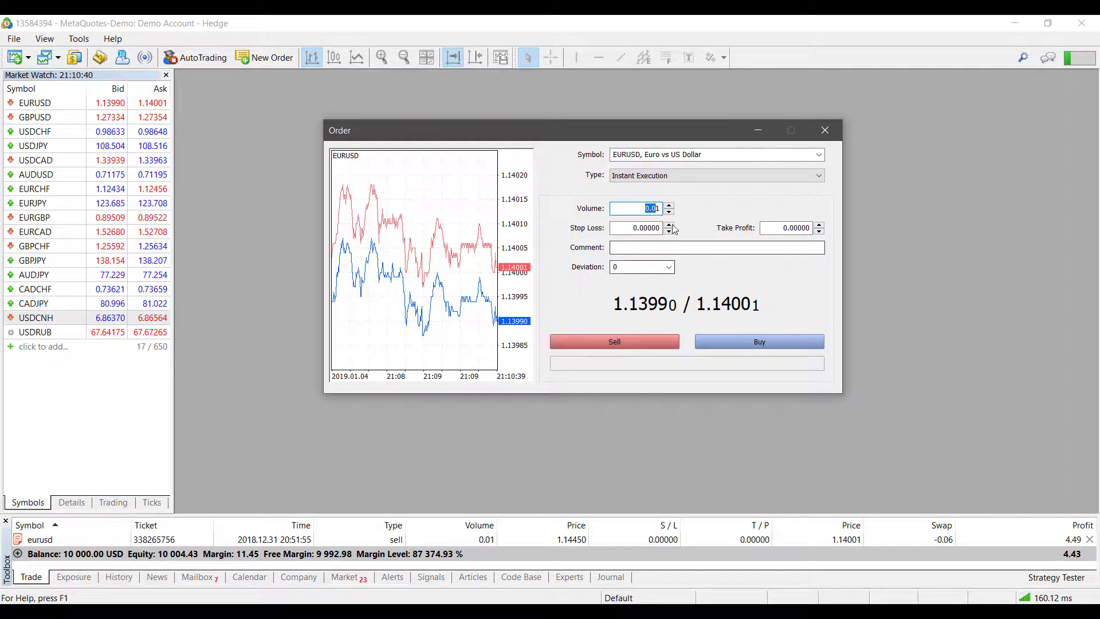
{"action": "left_click", "coordinate": [637, 229]}
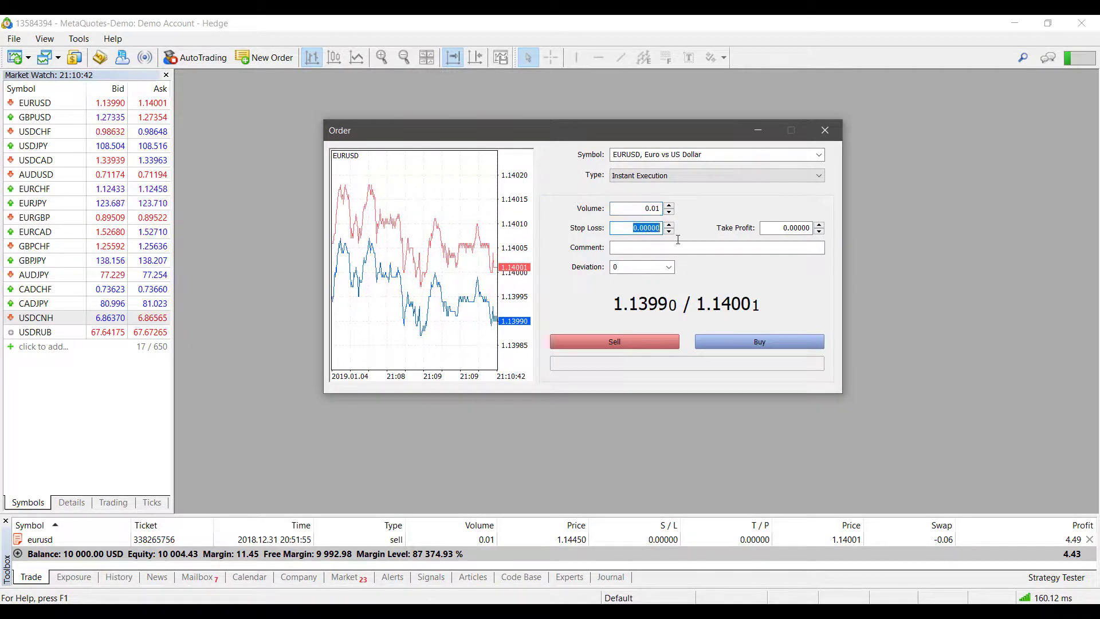
{"action": "left_click", "coordinate": [785, 228]}
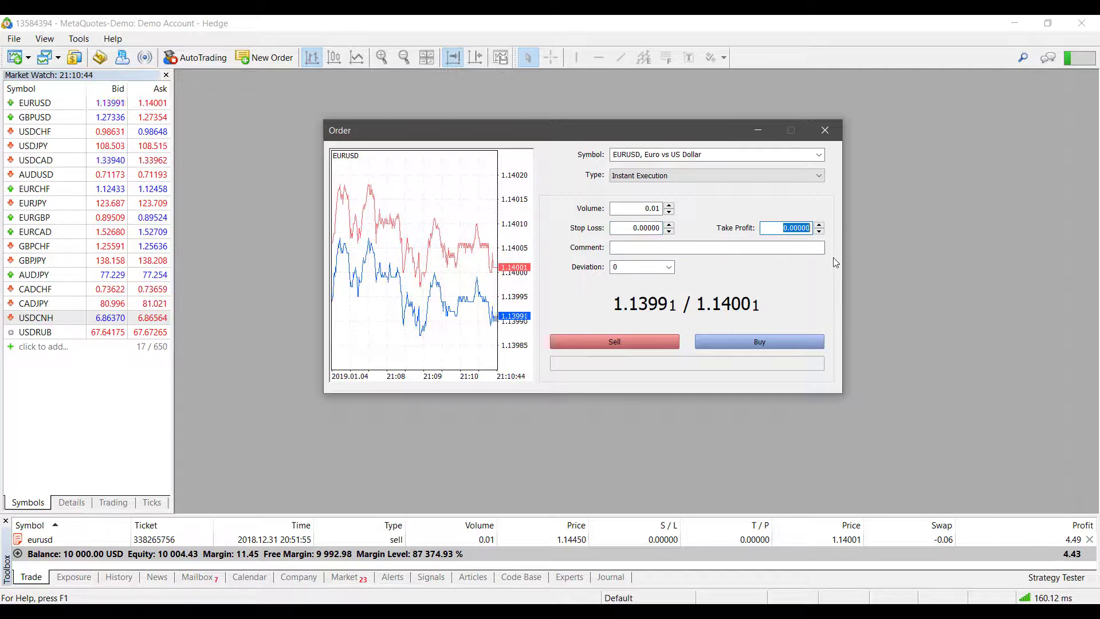
{"action": "left_click", "coordinate": [704, 249]}
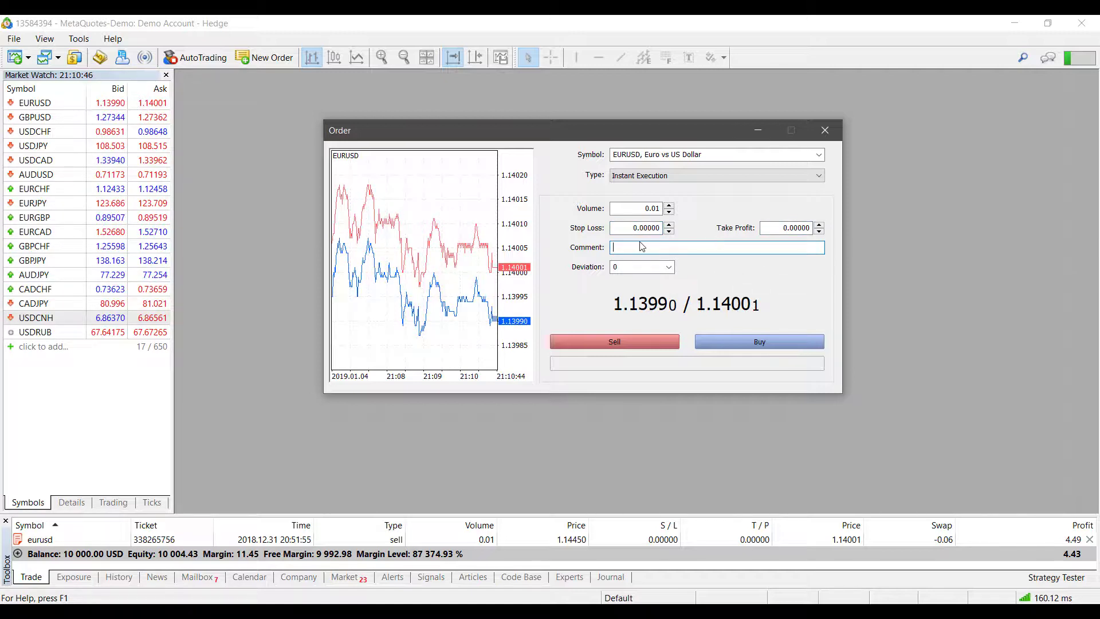
{"action": "left_click", "coordinate": [670, 267]}
{"action": "left_click", "coordinate": [723, 294]}
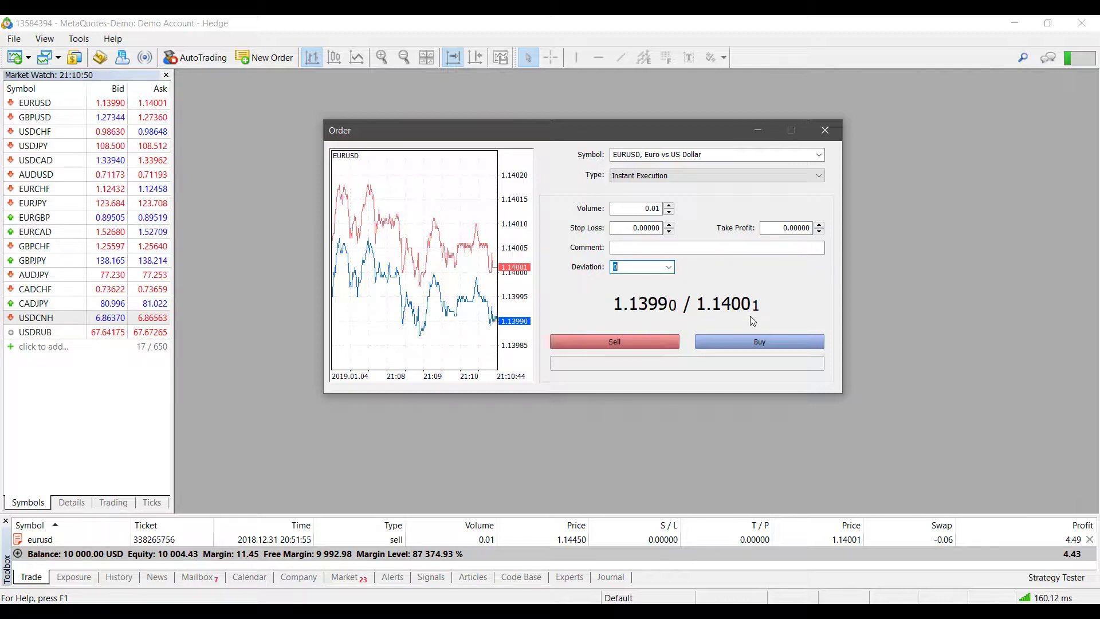
Change the EURUSD order to a Pending Order and review its pending types, keeping Buy Limit.
{"action": "left_click", "coordinate": [637, 175]}
{"action": "left_click", "coordinate": [647, 195]}
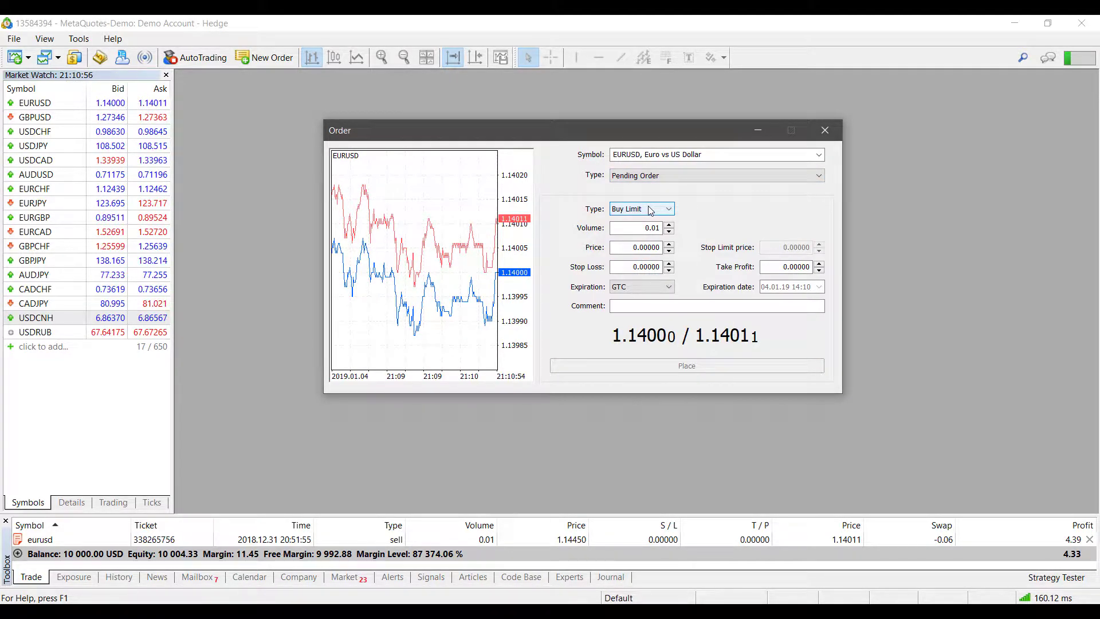
{"action": "left_click", "coordinate": [649, 210]}
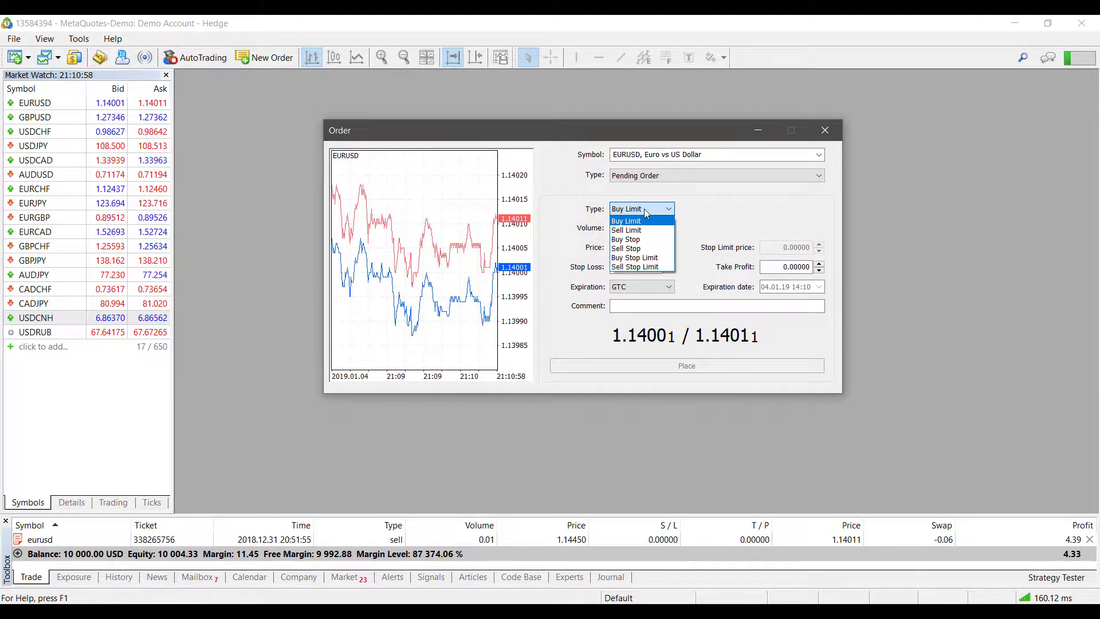
{"action": "left_click", "coordinate": [644, 209]}
{"action": "left_click", "coordinate": [660, 175]}
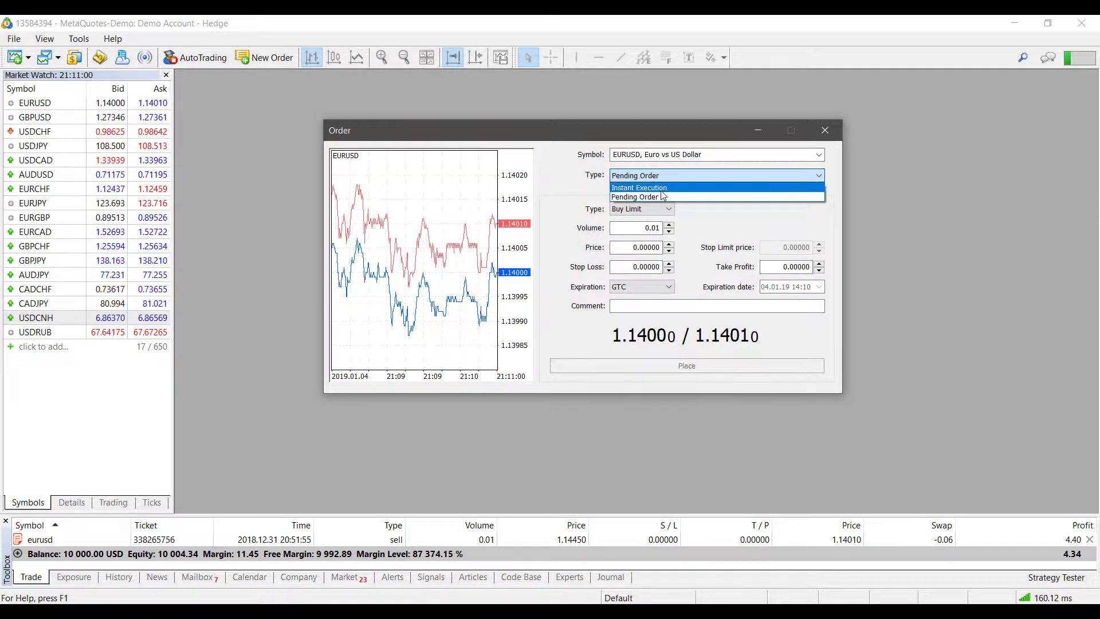
{"action": "left_click", "coordinate": [659, 197]}
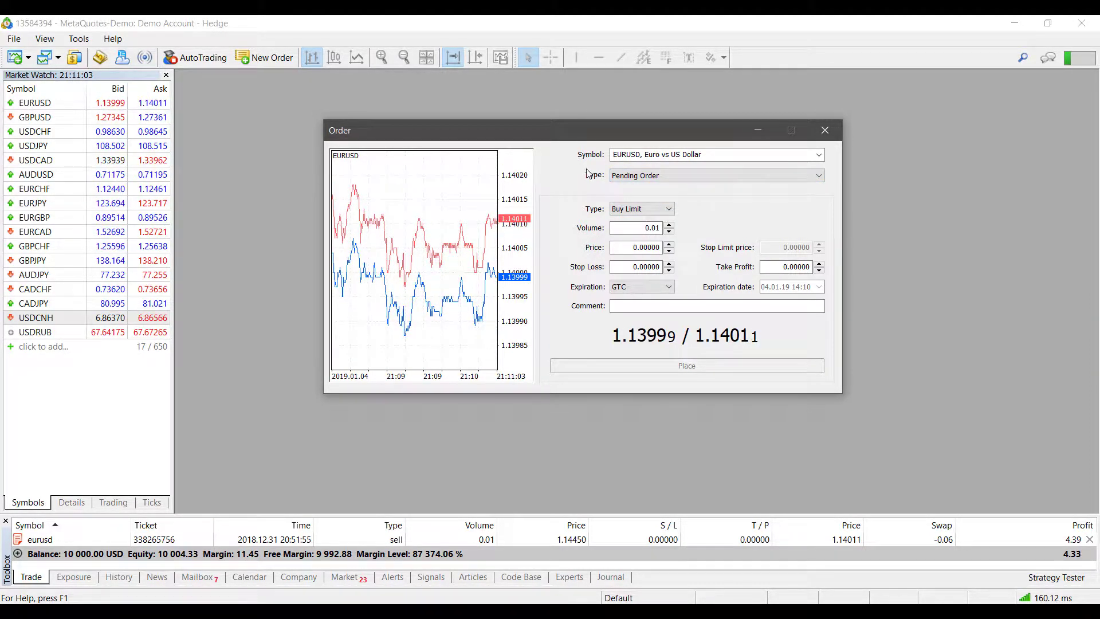
{"action": "left_click", "coordinate": [645, 177]}
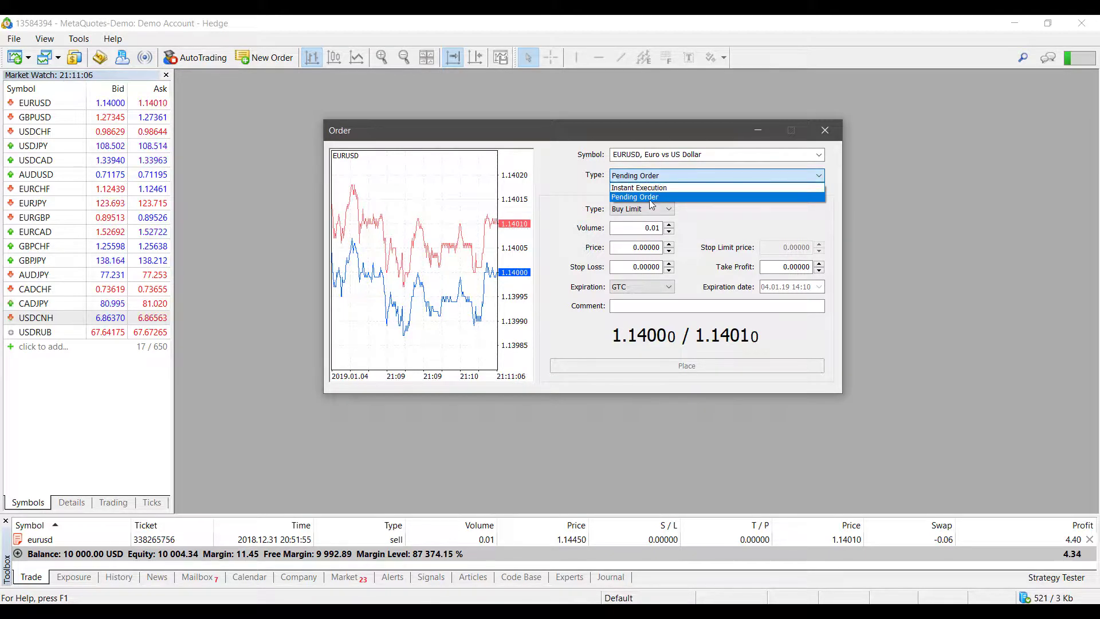
{"action": "left_click", "coordinate": [649, 198]}
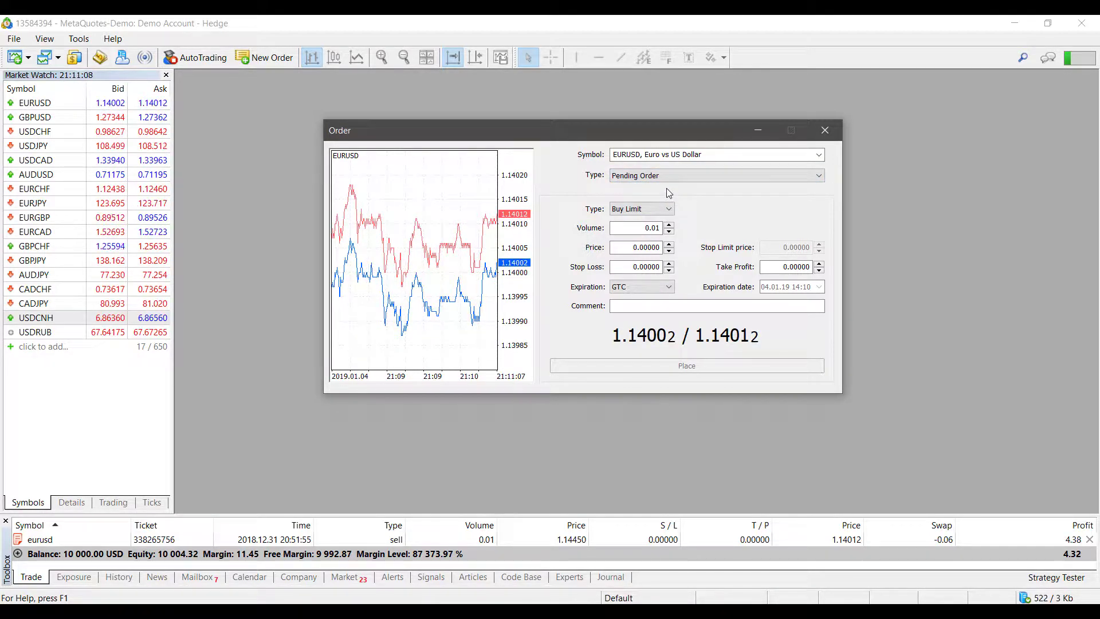
Review the pending order's expiration options, trying Specified and settling on Today.
{"action": "left_click", "coordinate": [636, 287]}
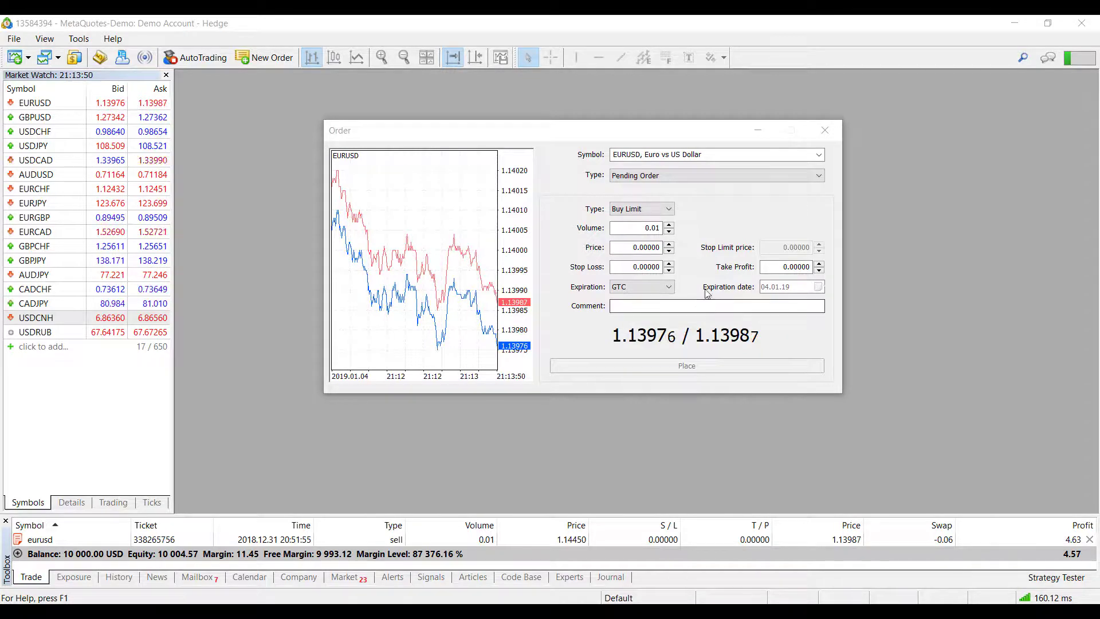
{"action": "left_click", "coordinate": [639, 292]}
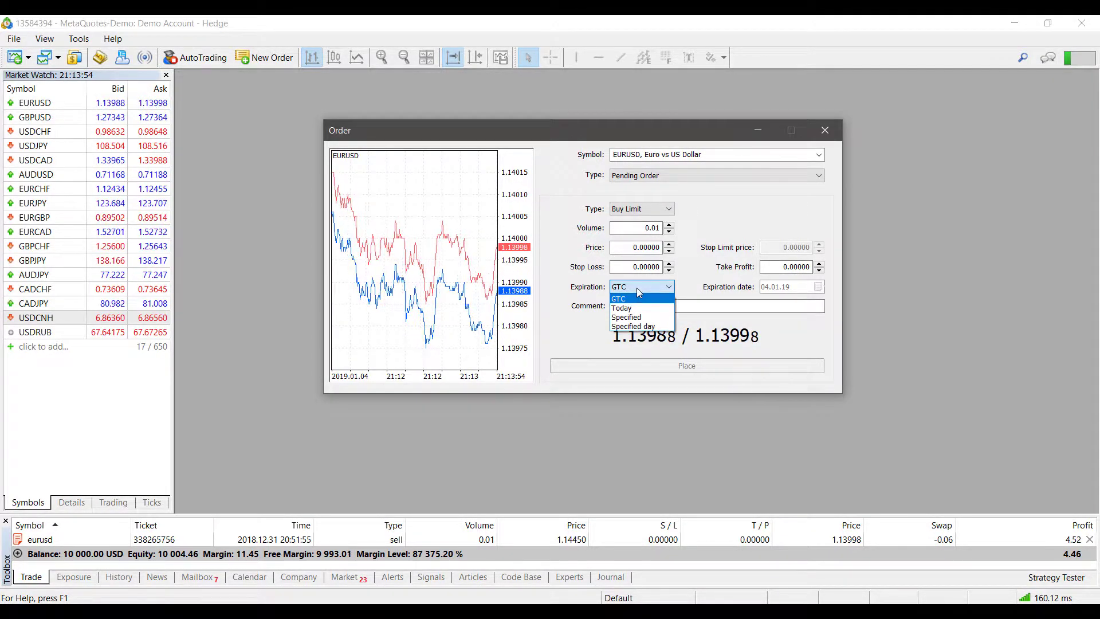
{"action": "left_click", "coordinate": [628, 318]}
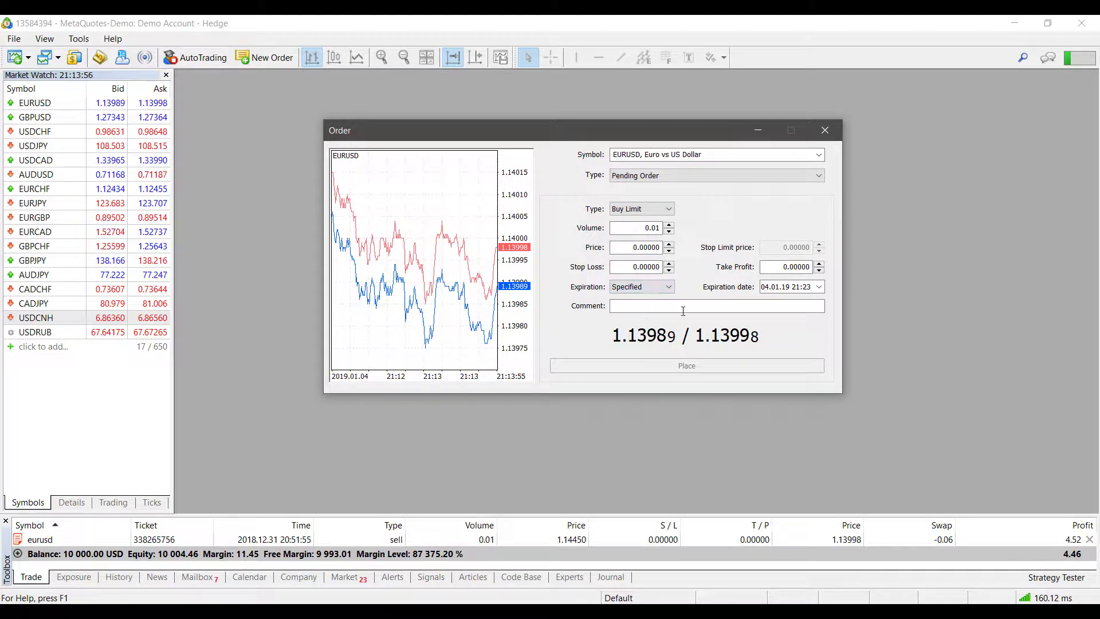
{"action": "left_click", "coordinate": [636, 288]}
{"action": "left_click", "coordinate": [626, 310]}
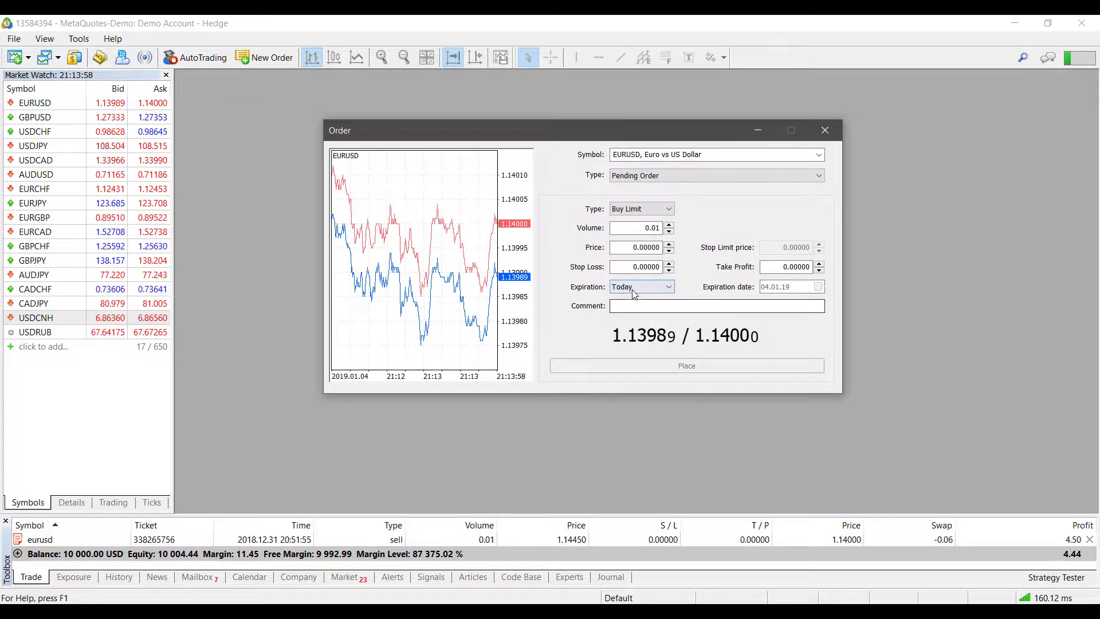
Try the Specified and Specified day expirations for the pending order, and open the expiration date calendar.
{"action": "left_click", "coordinate": [633, 293]}
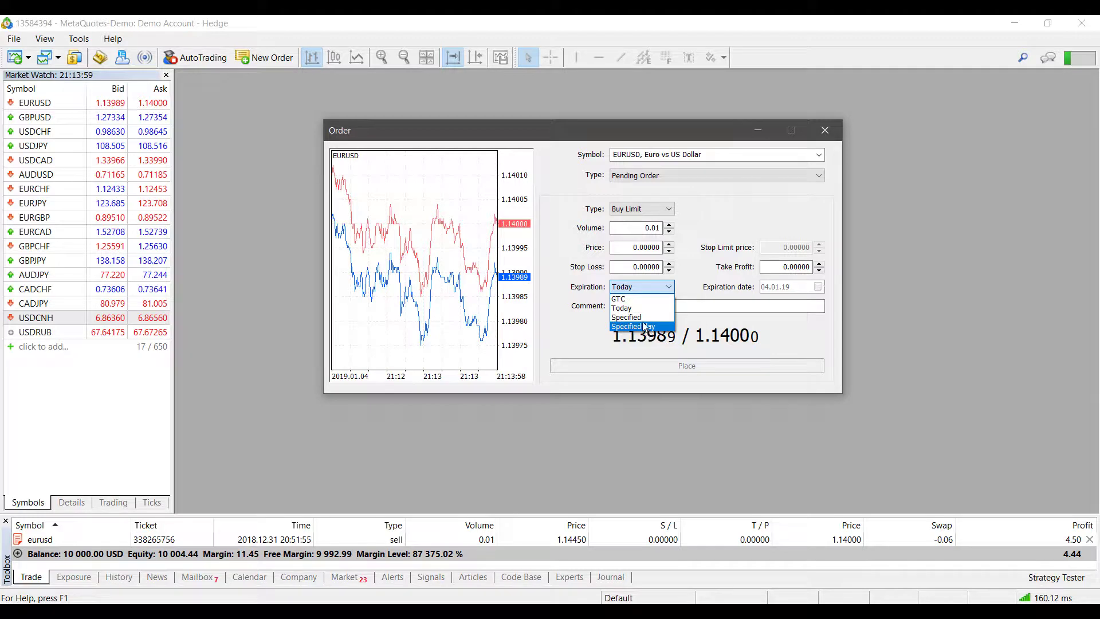
{"action": "left_click", "coordinate": [628, 319]}
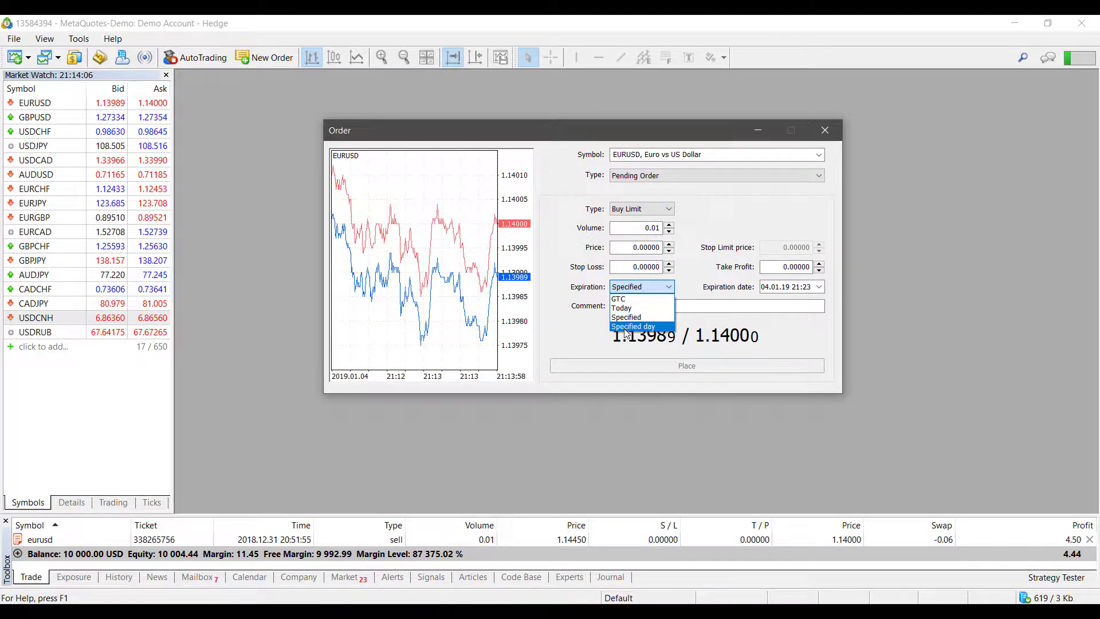
{"action": "left_click", "coordinate": [631, 326]}
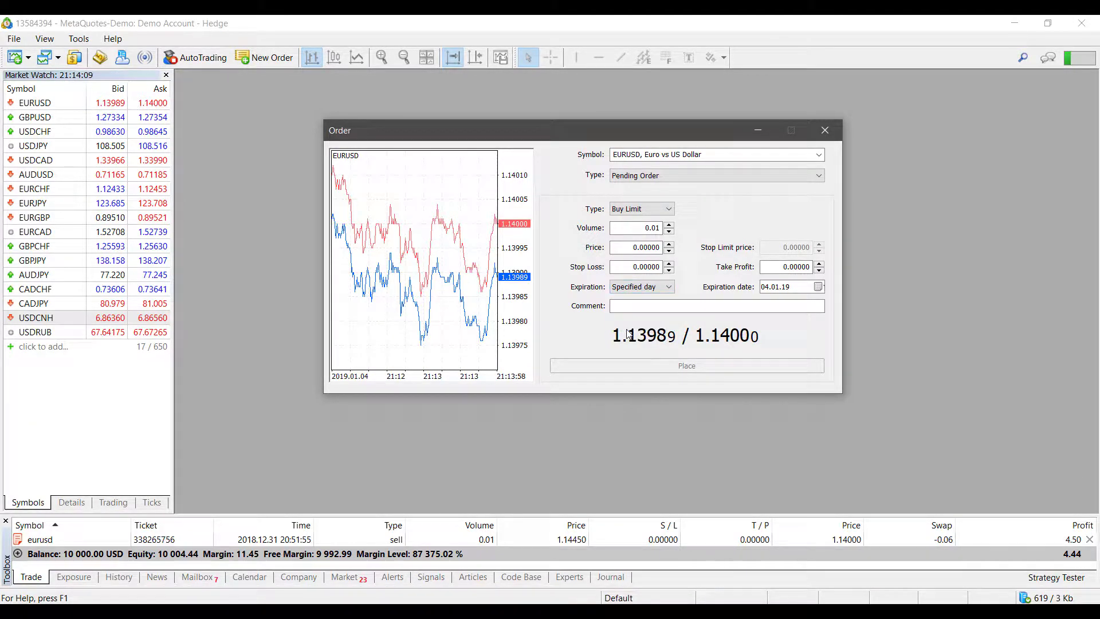
{"action": "left_click", "coordinate": [775, 287]}
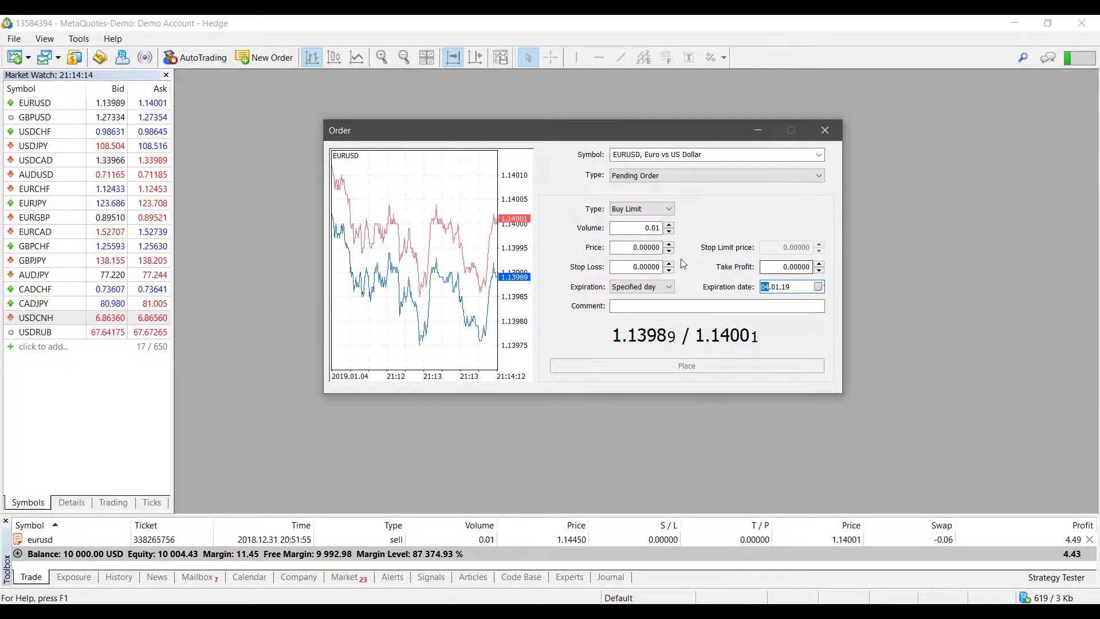
{"action": "left_click", "coordinate": [647, 290]}
{"action": "left_click", "coordinate": [648, 290]}
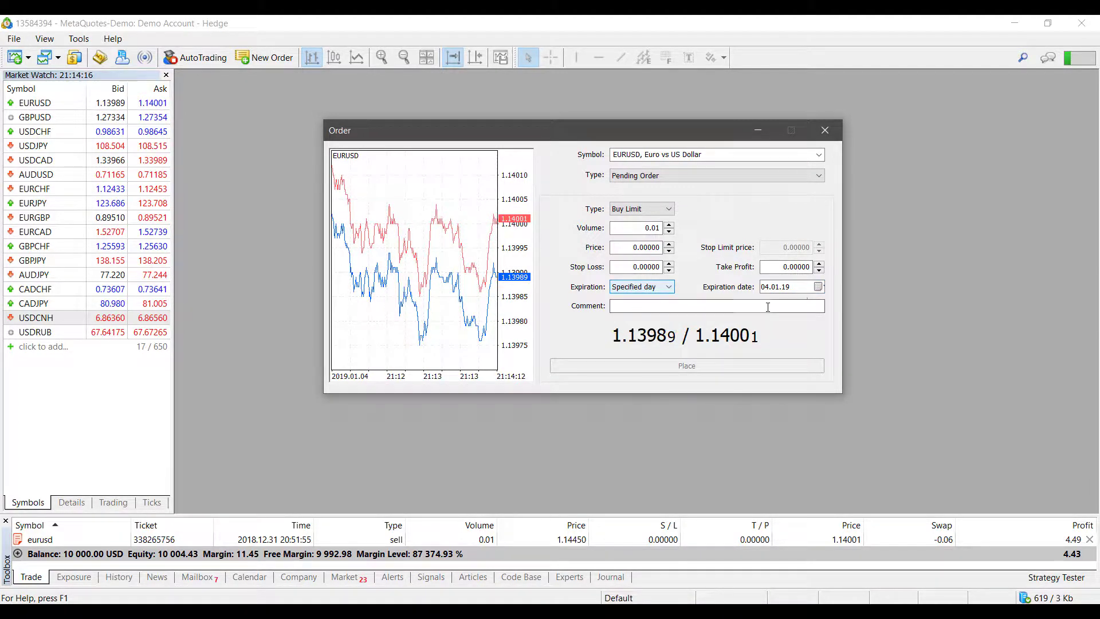
{"action": "left_click", "coordinate": [819, 287]}
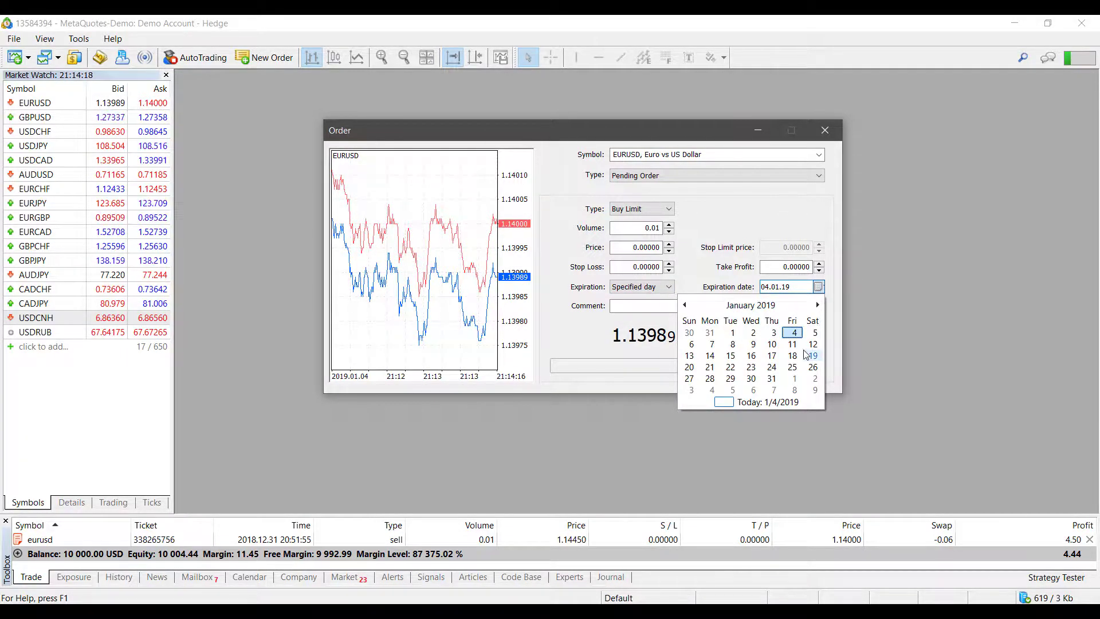
Change the pending order's expiration back to Specified and select the hour in the expiration date.
{"action": "left_click", "coordinate": [645, 291]}
{"action": "left_click", "coordinate": [646, 291]}
{"action": "left_click", "coordinate": [633, 314]}
{"action": "left_click", "coordinate": [798, 286]}
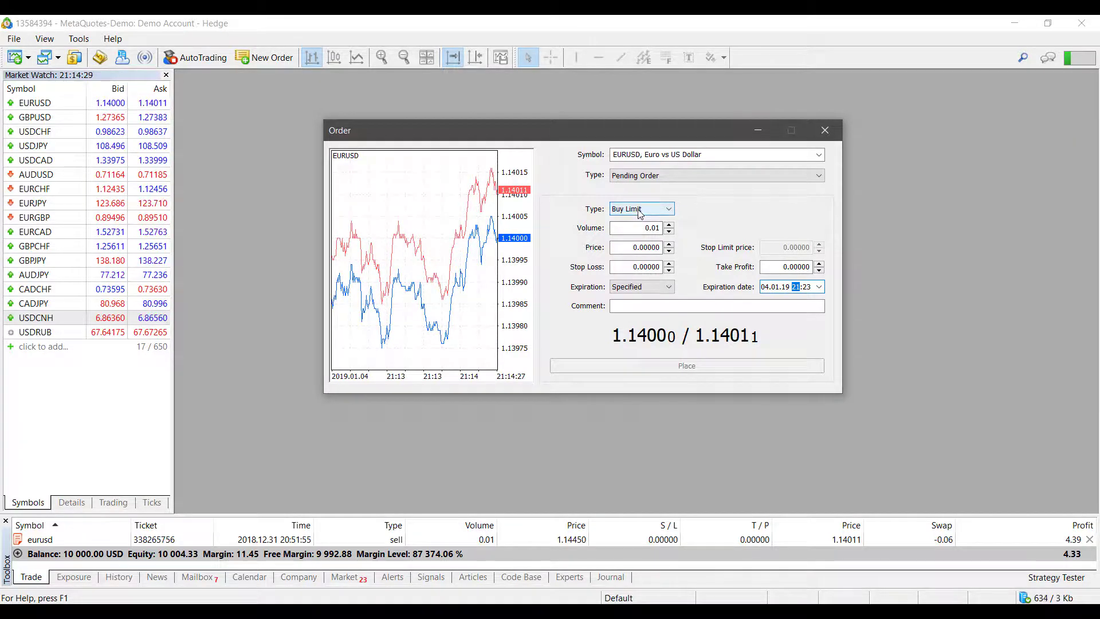
Go through the pending order's price, stop loss and take profit fields, and enter the comment "Demo".
{"action": "left_click", "coordinate": [624, 246]}
{"action": "key", "text": "Tab"}
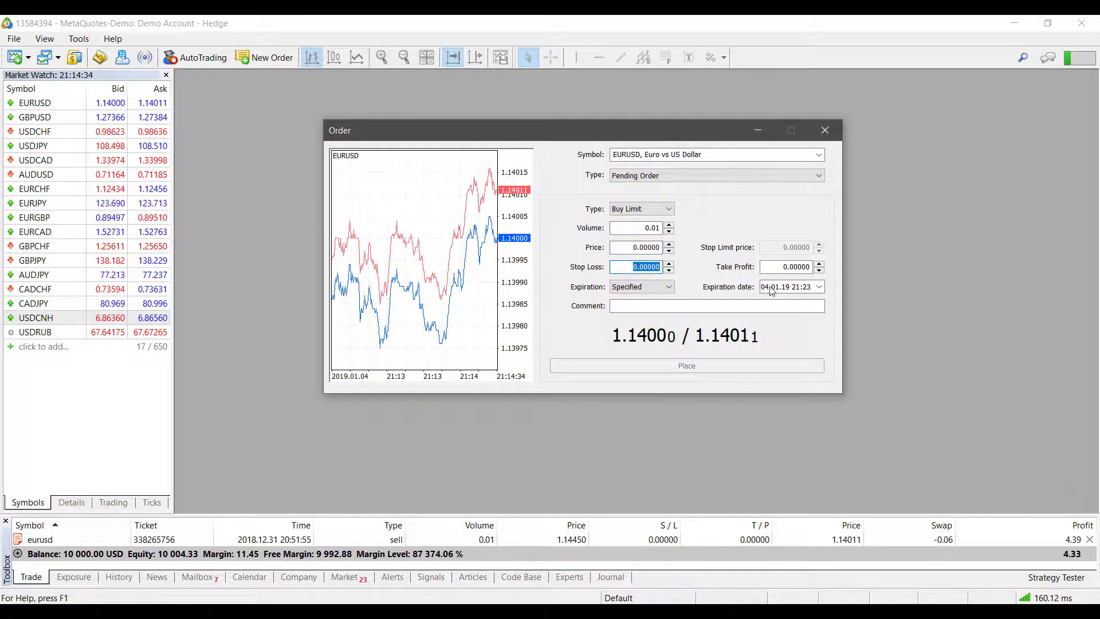
{"action": "left_click", "coordinate": [780, 265]}
{"action": "left_click", "coordinate": [715, 305]}
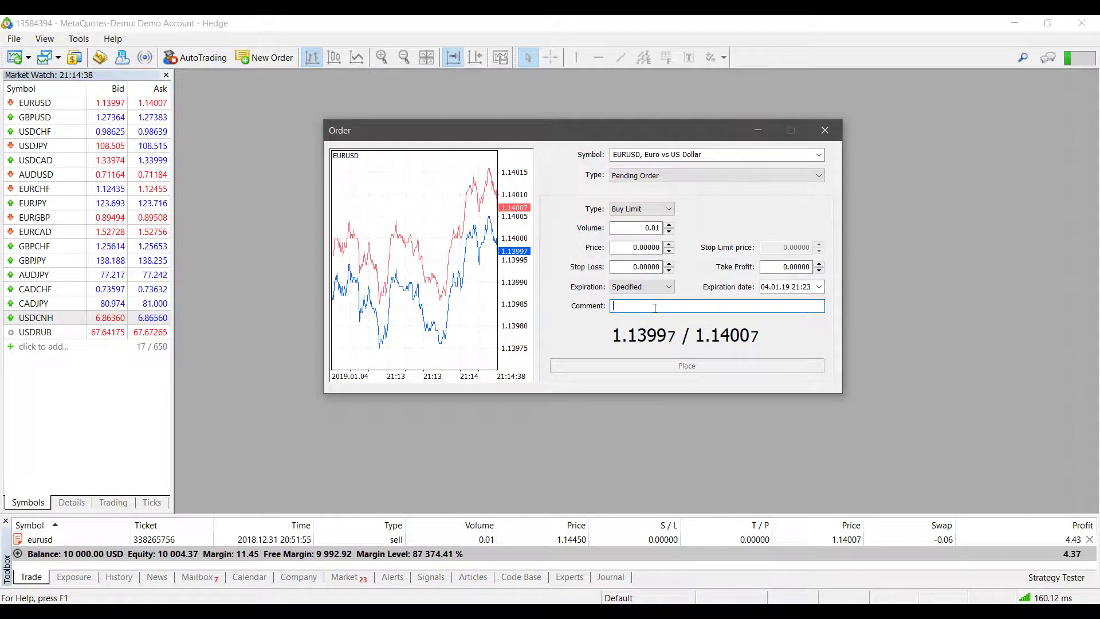
{"action": "type", "text": "Demo"}
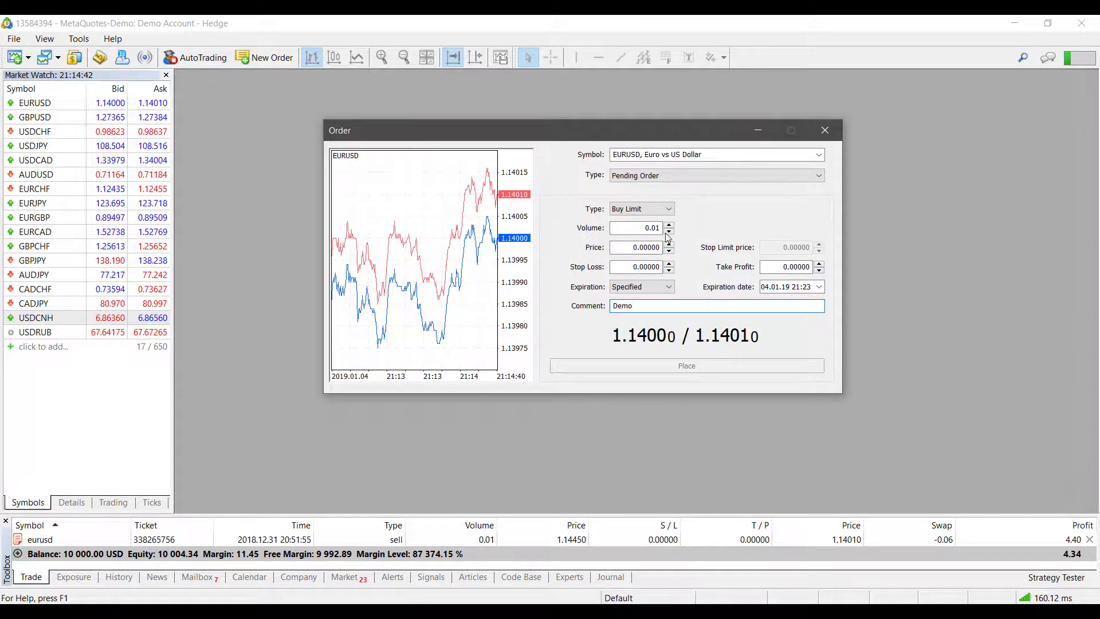
Place the EURUSD Buy Limit order with volume 0.02, price 1.14005 and expiration GTC.
{"action": "left_click", "coordinate": [669, 225]}
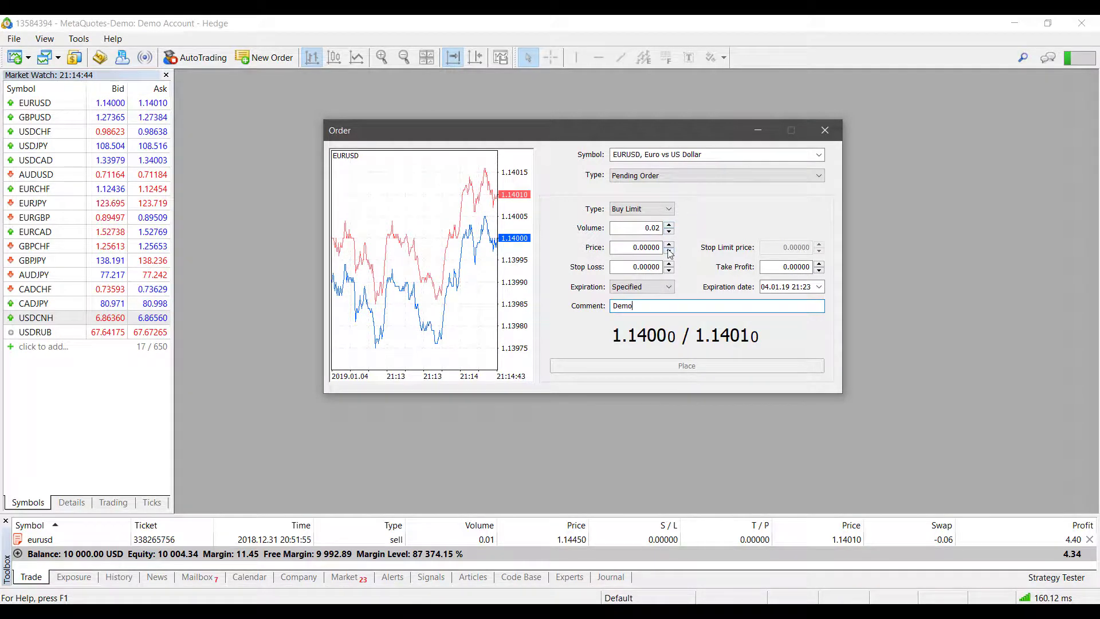
{"action": "left_click", "coordinate": [669, 246]}
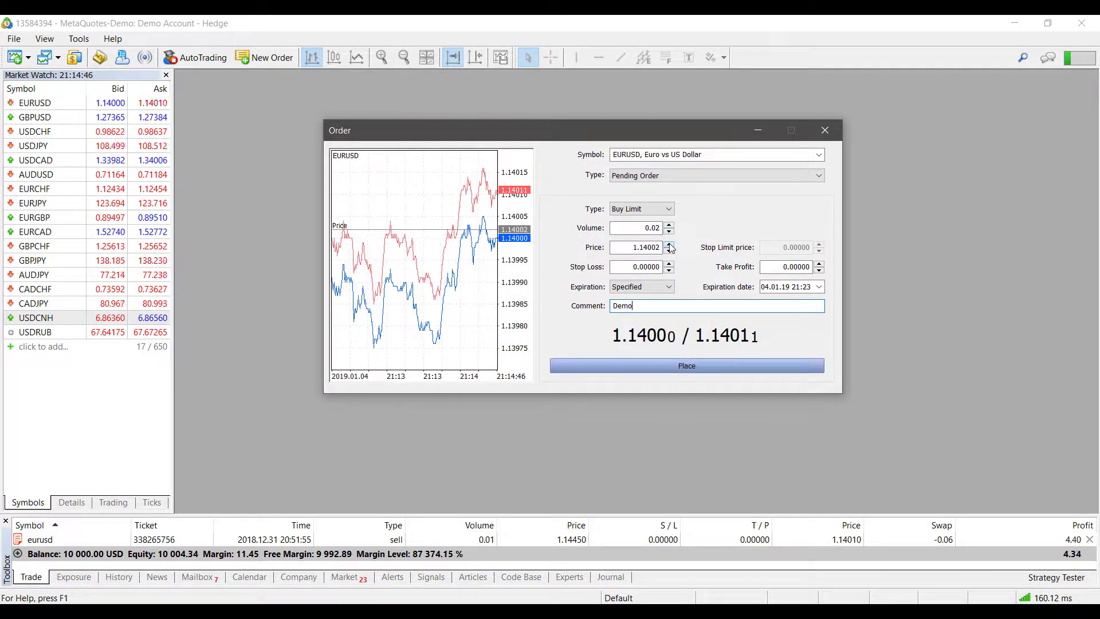
{"action": "left_click", "coordinate": [655, 210]}
{"action": "left_click", "coordinate": [636, 221]}
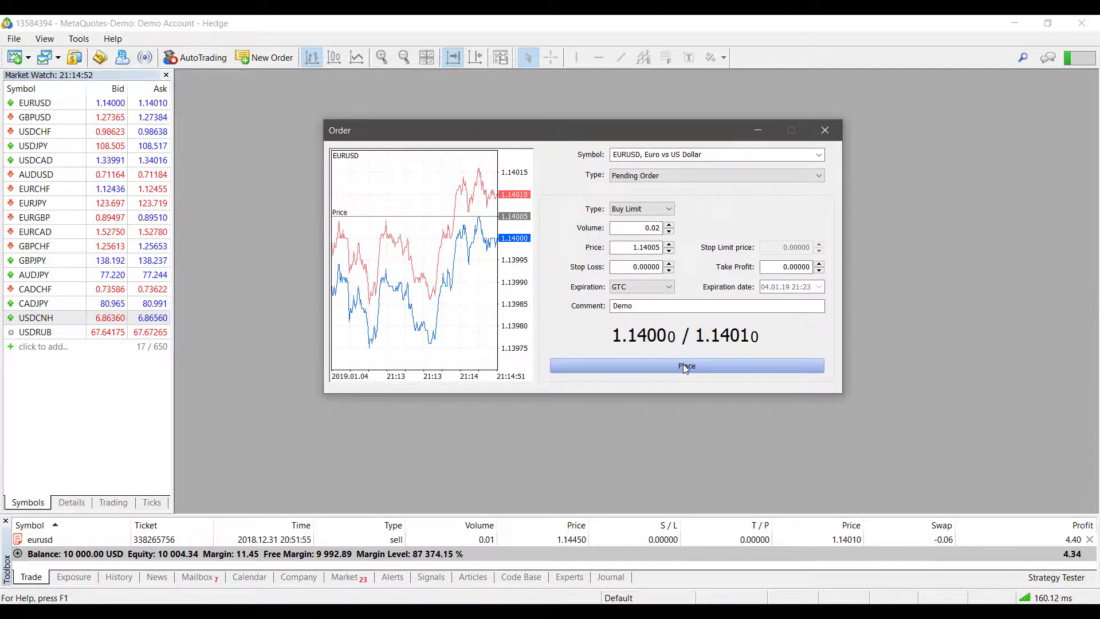
{"action": "double_click", "coordinate": [646, 248]}
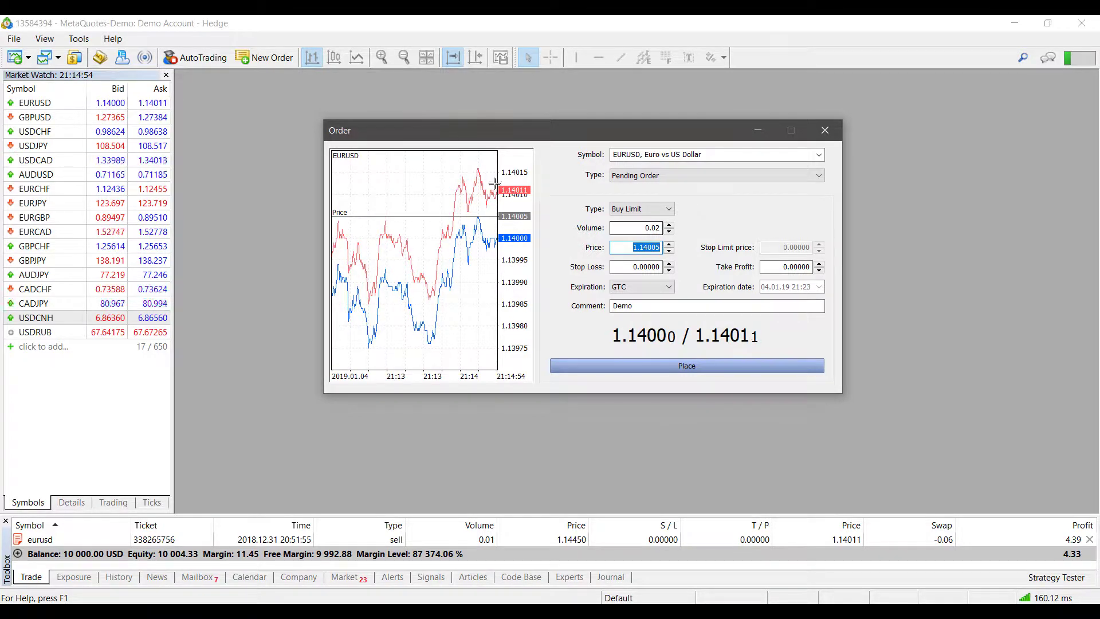
{"action": "left_click", "coordinate": [707, 365]}
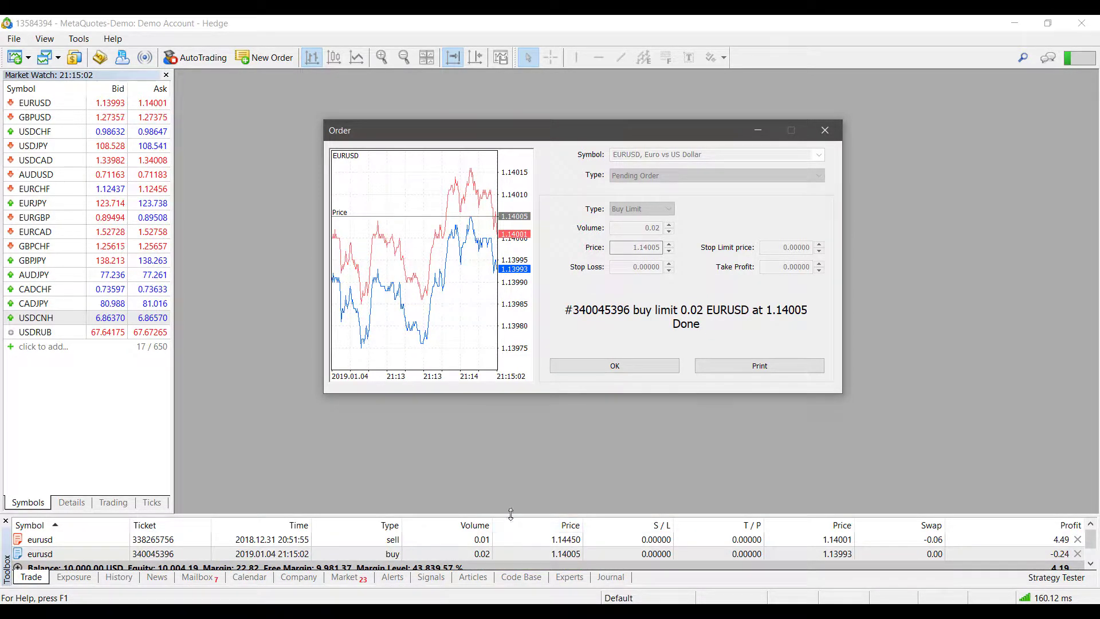
Enlarge the Toolbox to show all open trades, reduce its height slightly, and dismiss the order confirmation.
{"action": "left_click_drag", "start_coordinate": [510, 516], "coordinate": [538, 475]}
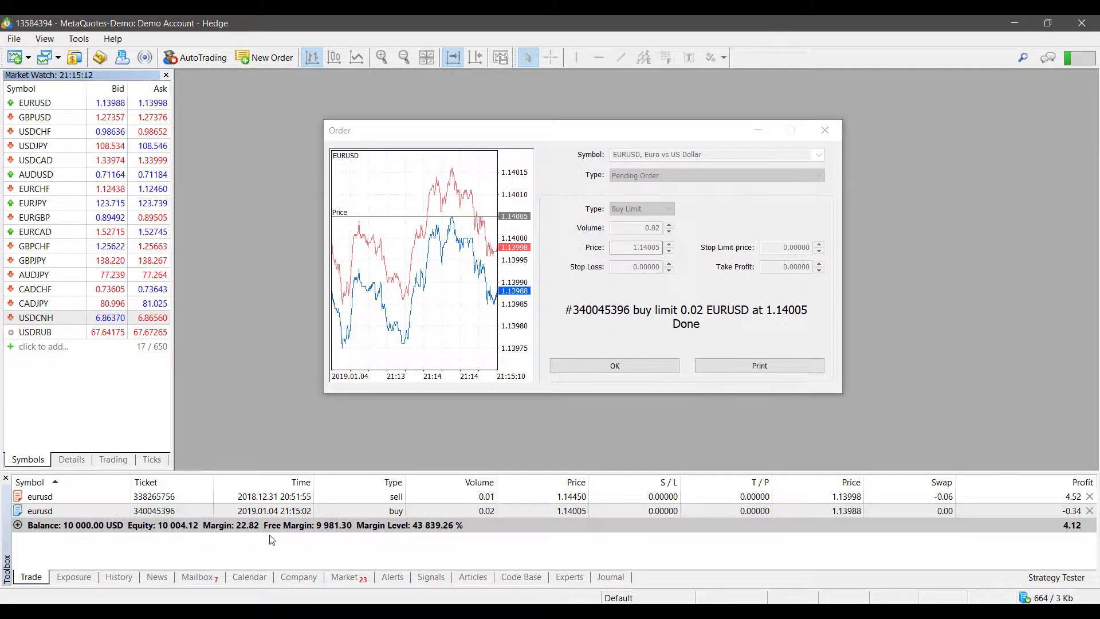
{"action": "left_click_drag", "start_coordinate": [467, 473], "coordinate": [508, 503]}
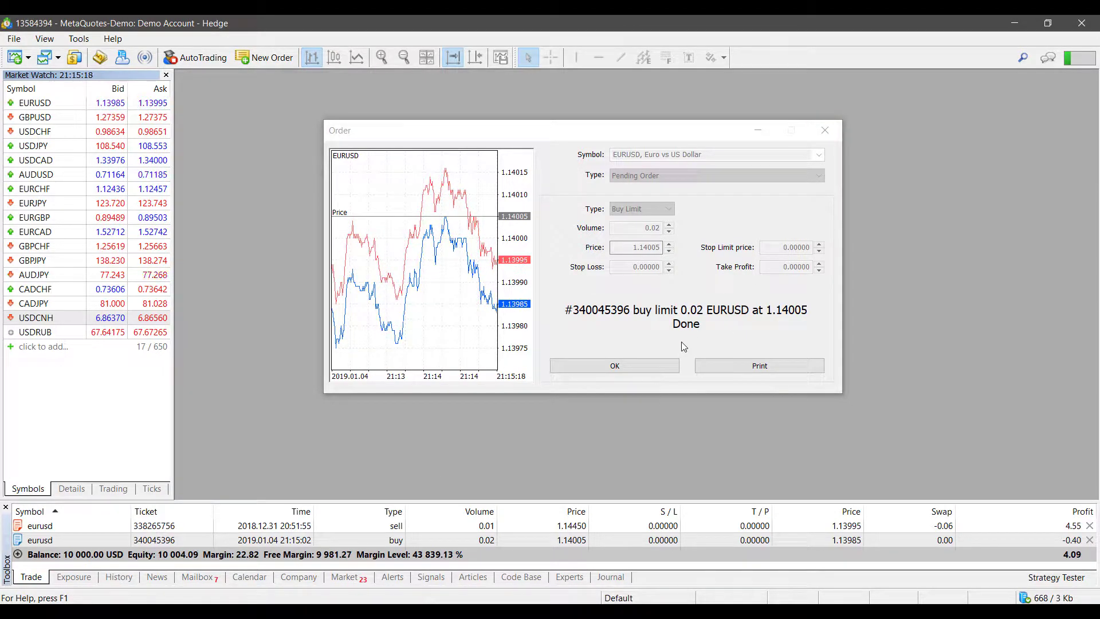
{"action": "left_click", "coordinate": [634, 368]}
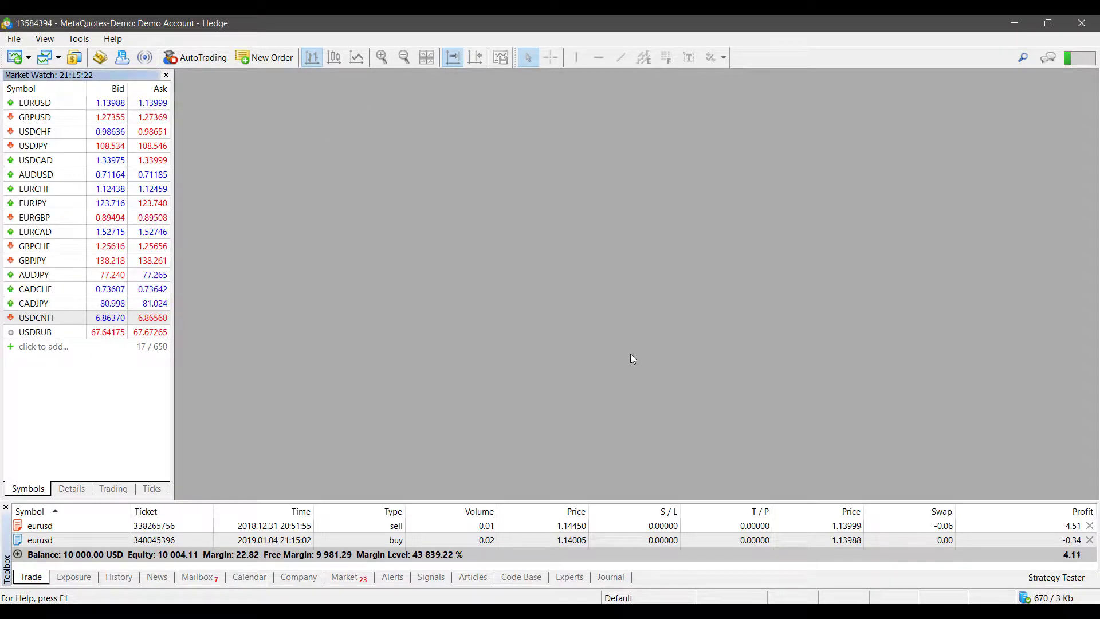
{"action": "right_click", "coordinate": [40, 106]}
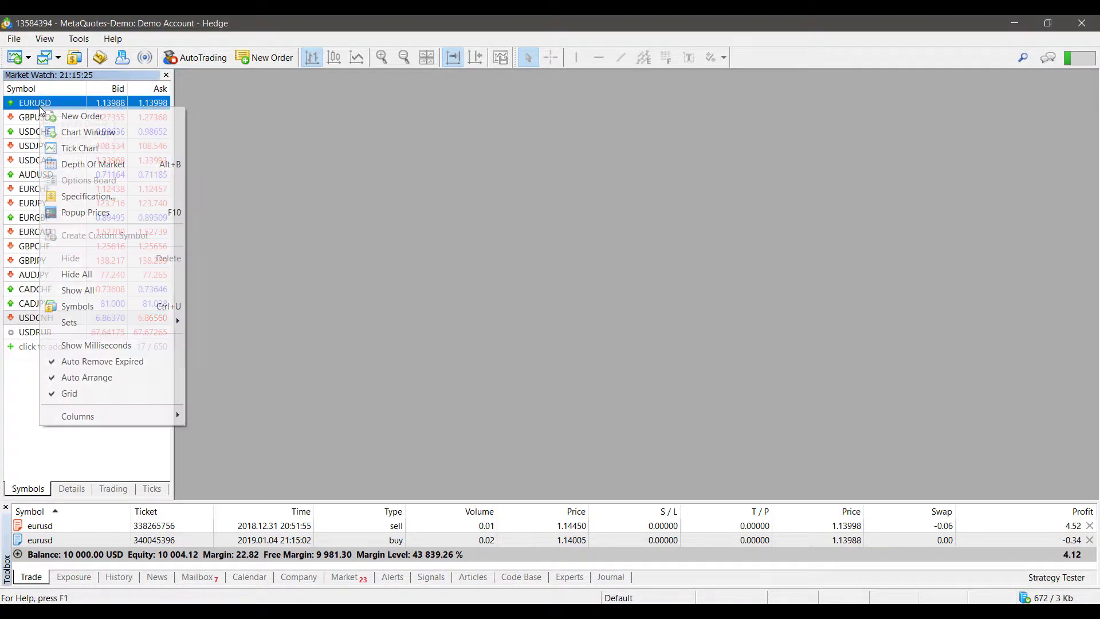
{"action": "left_click", "coordinate": [84, 165]}
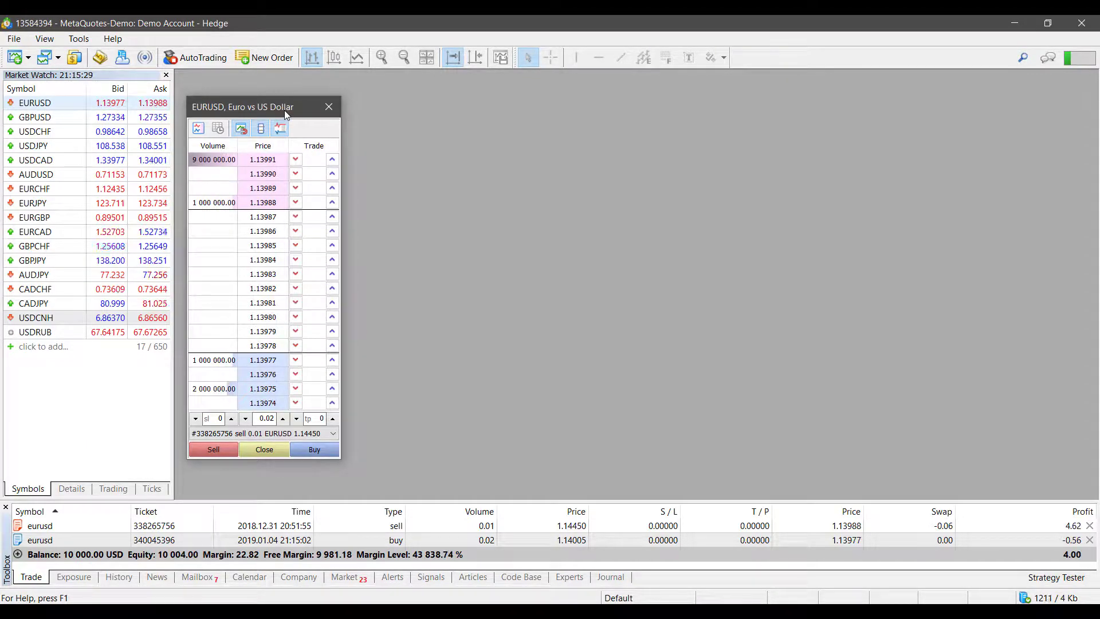
{"action": "left_click", "coordinate": [329, 107]}
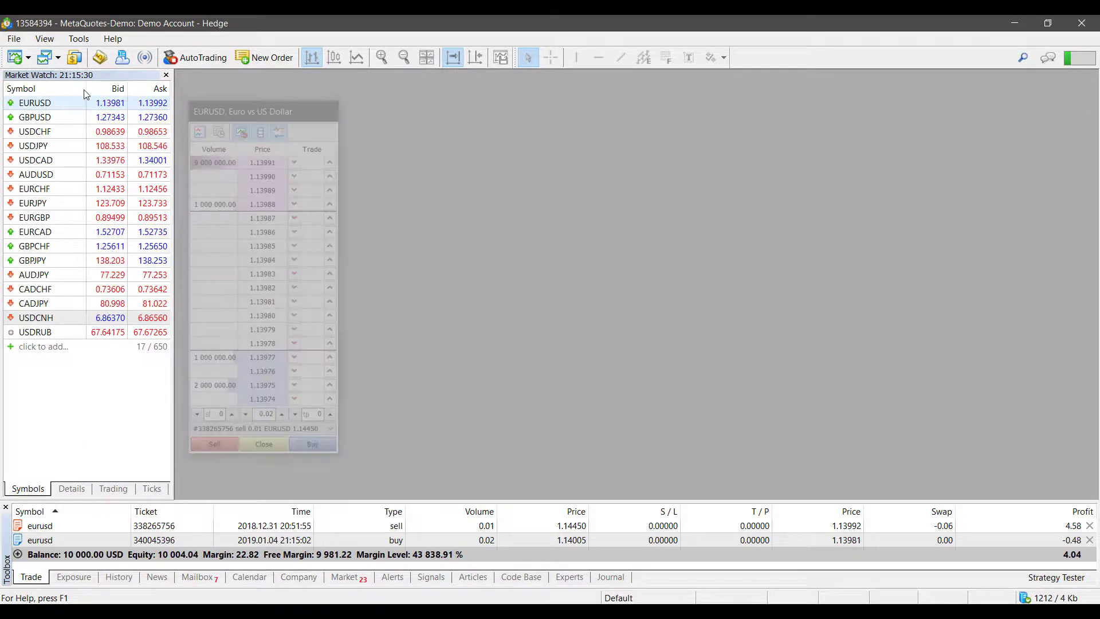
Open the Depth of Market for EURUSD from its Market Watch entry and bring it into focus.
{"action": "right_click", "coordinate": [44, 108]}
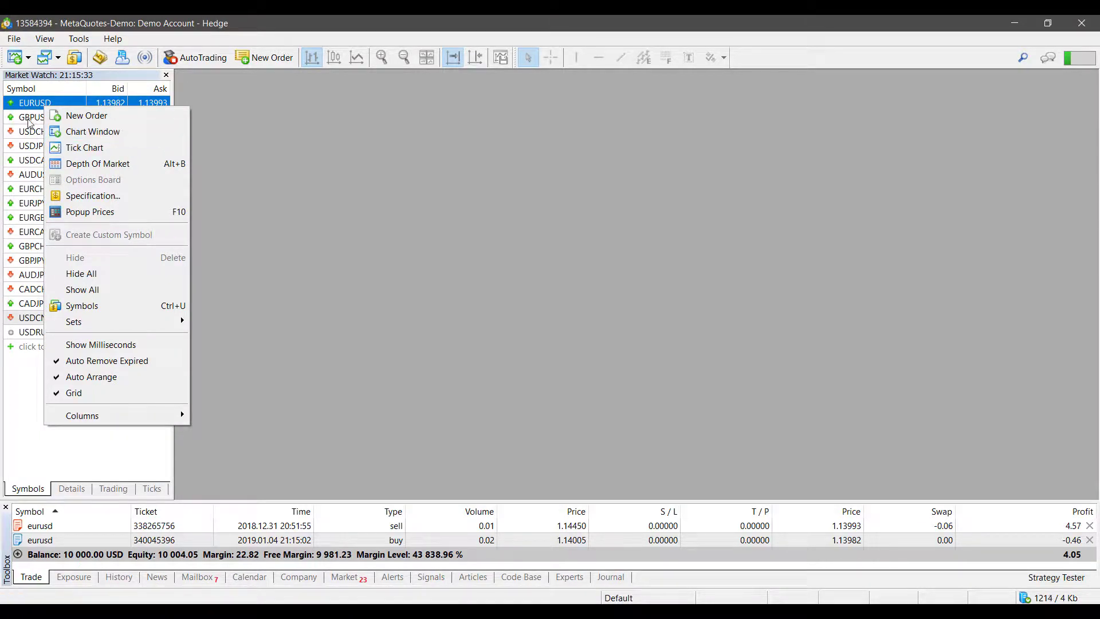
{"action": "left_click", "coordinate": [90, 164]}
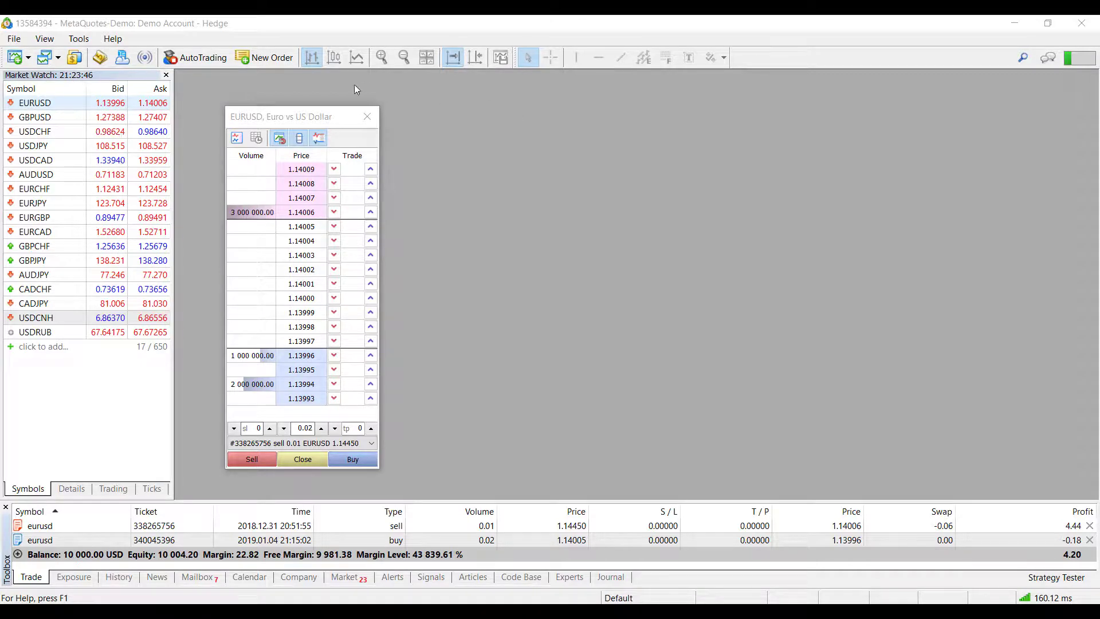
{"action": "left_click", "coordinate": [292, 110]}
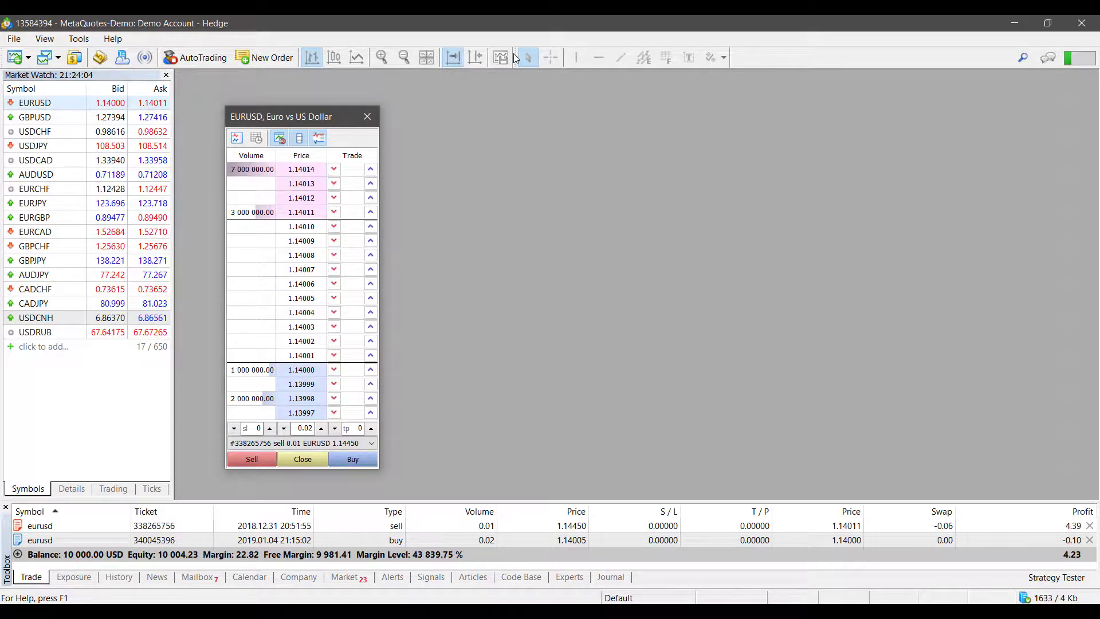
Show and hide the Depth of Market's tick chart, and toggle its spread and extended book displays off and on.
{"action": "left_click", "coordinate": [240, 139]}
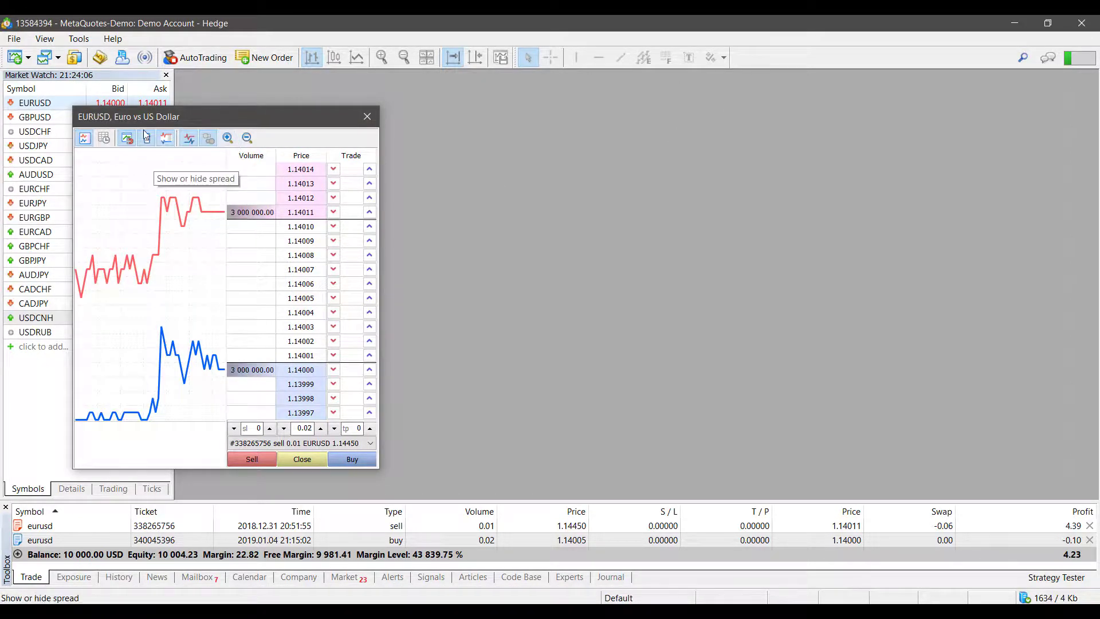
{"action": "left_click", "coordinate": [85, 139]}
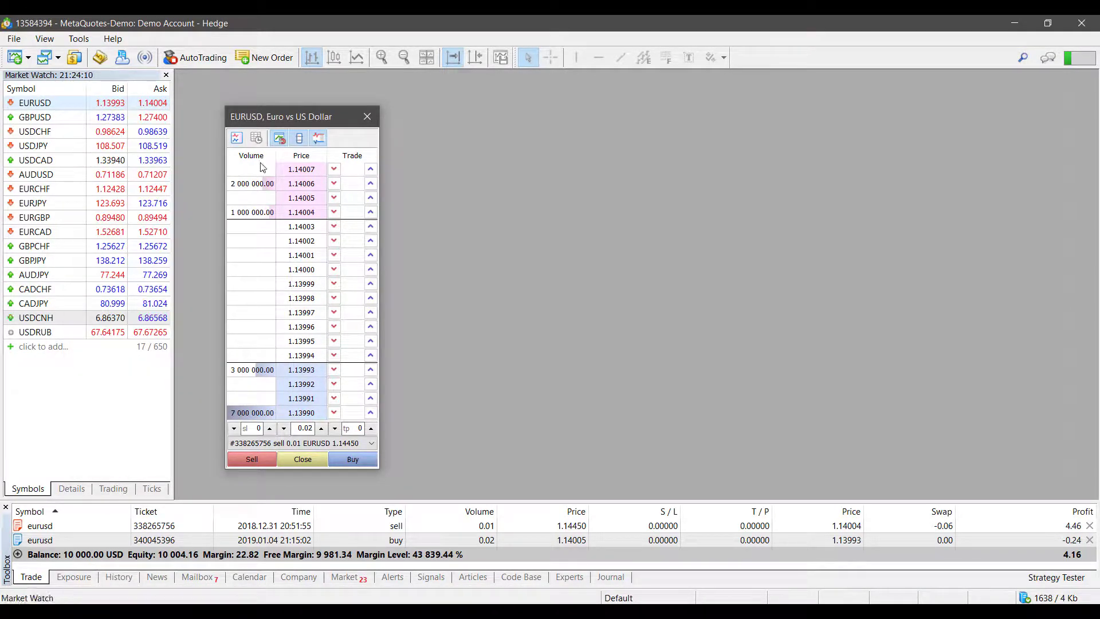
{"action": "left_click", "coordinate": [319, 139]}
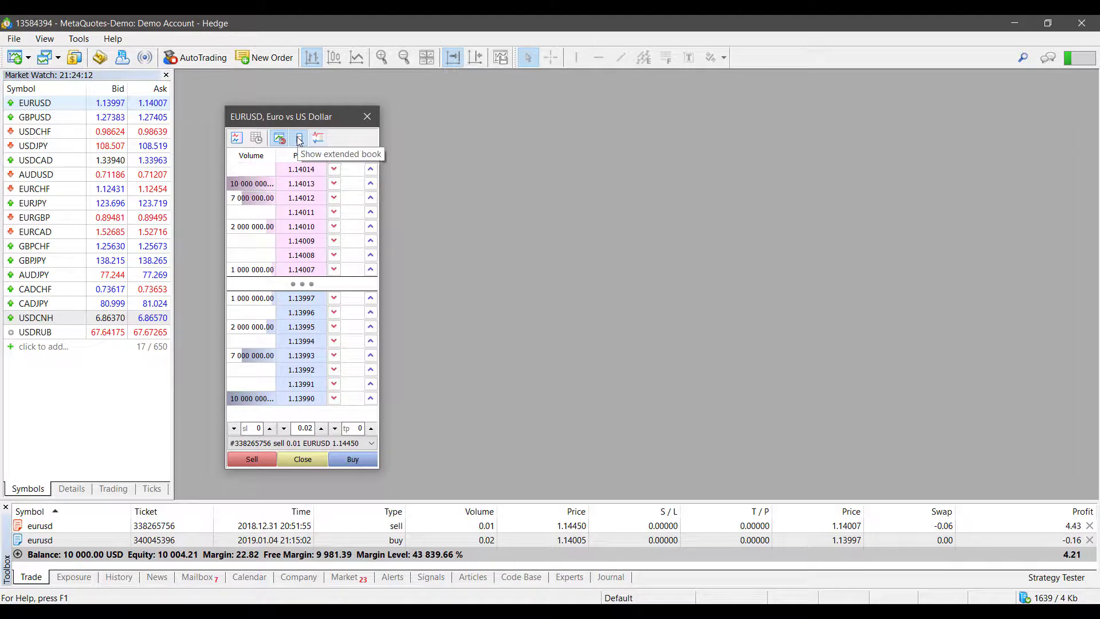
{"action": "left_click", "coordinate": [318, 139]}
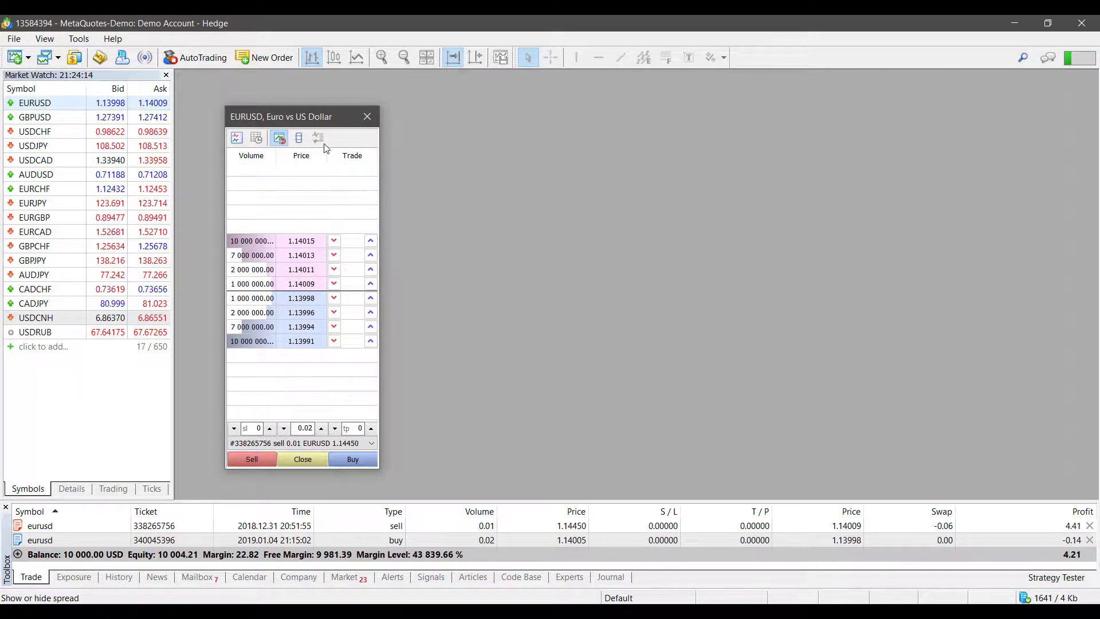
{"action": "left_click", "coordinate": [319, 138]}
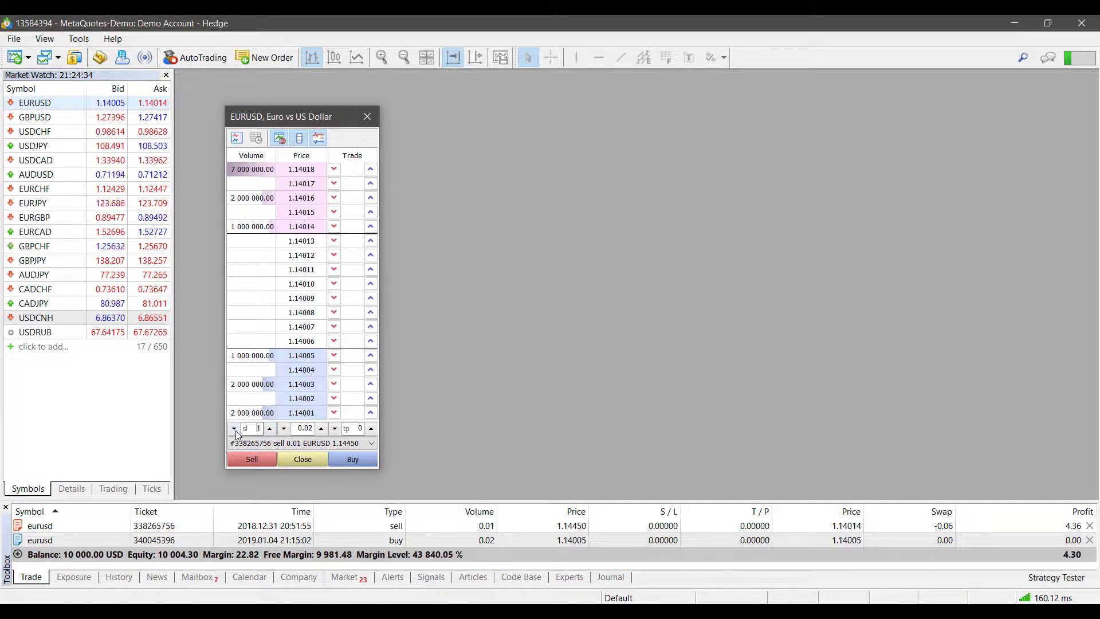
Try stop loss 1, take profit 1 and volume 0.03 in the Depth of Market, restoring 0, 0 and 0.02.
{"action": "left_click", "coordinate": [336, 430]}
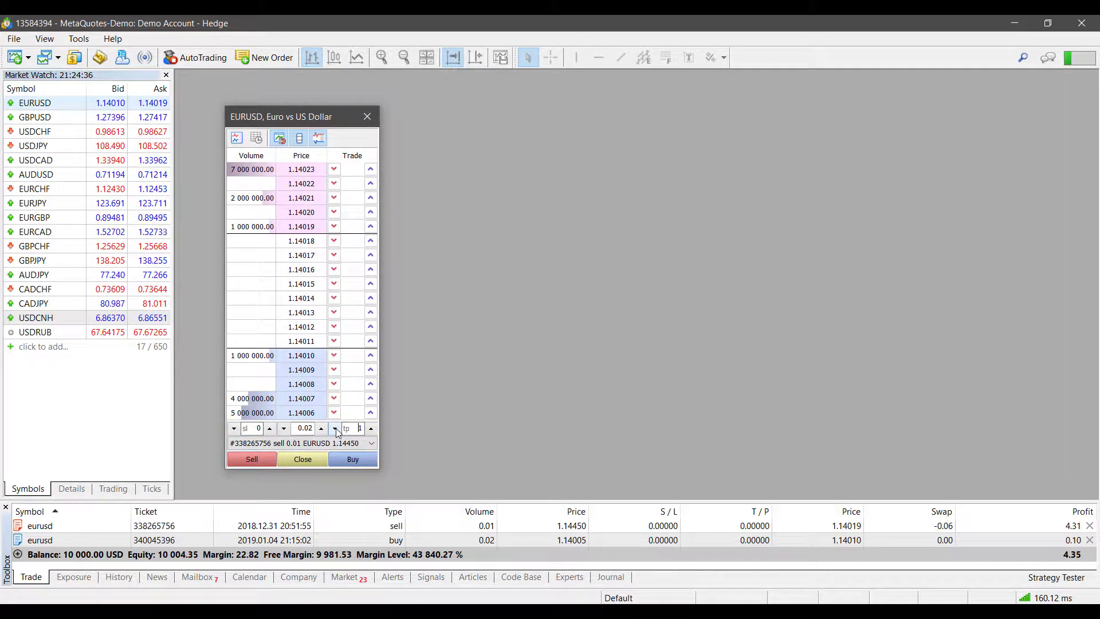
{"action": "left_click", "coordinate": [283, 429]}
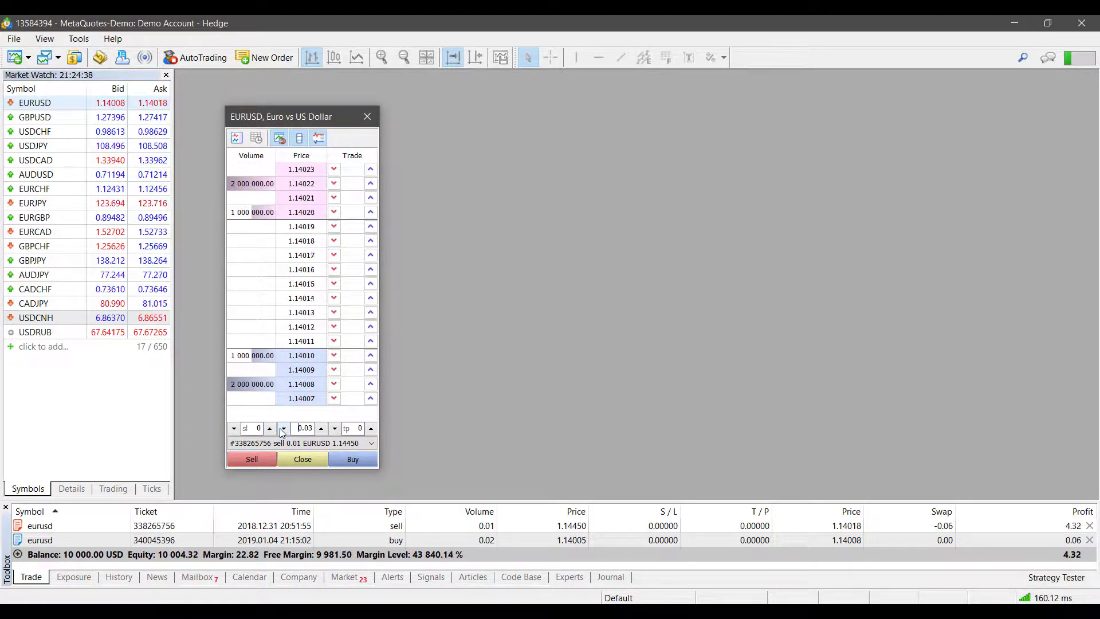
{"action": "left_click", "coordinate": [320, 430]}
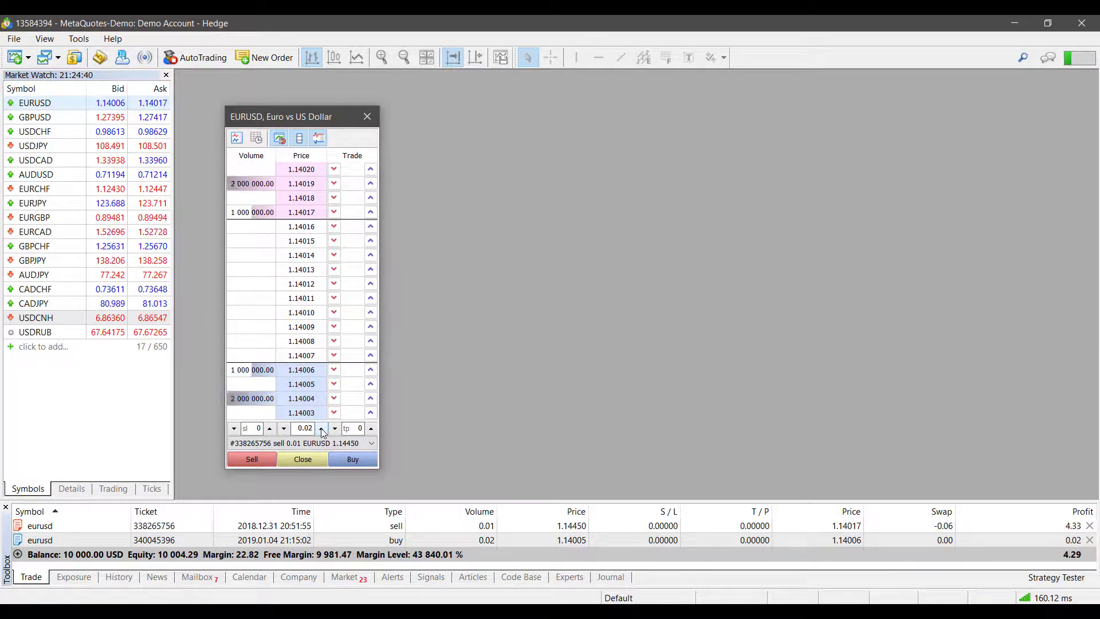
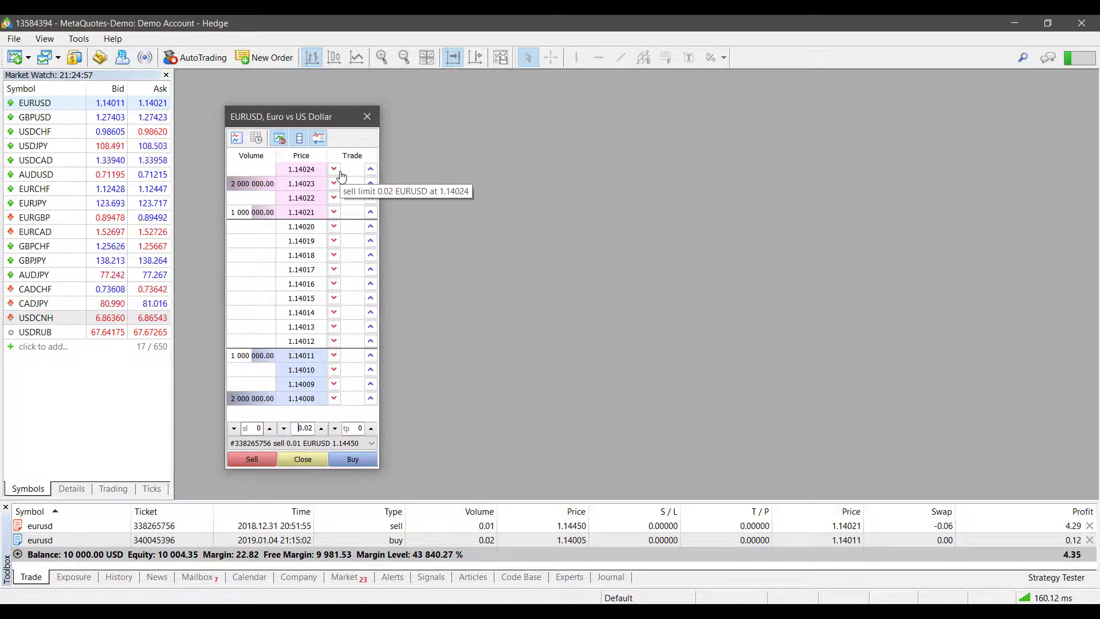
Open a Sell Limit order for 0.02 EURUSD at 1.14024 from the Depth of Market, and return to its buy controls.
{"action": "left_click", "coordinate": [340, 173]}
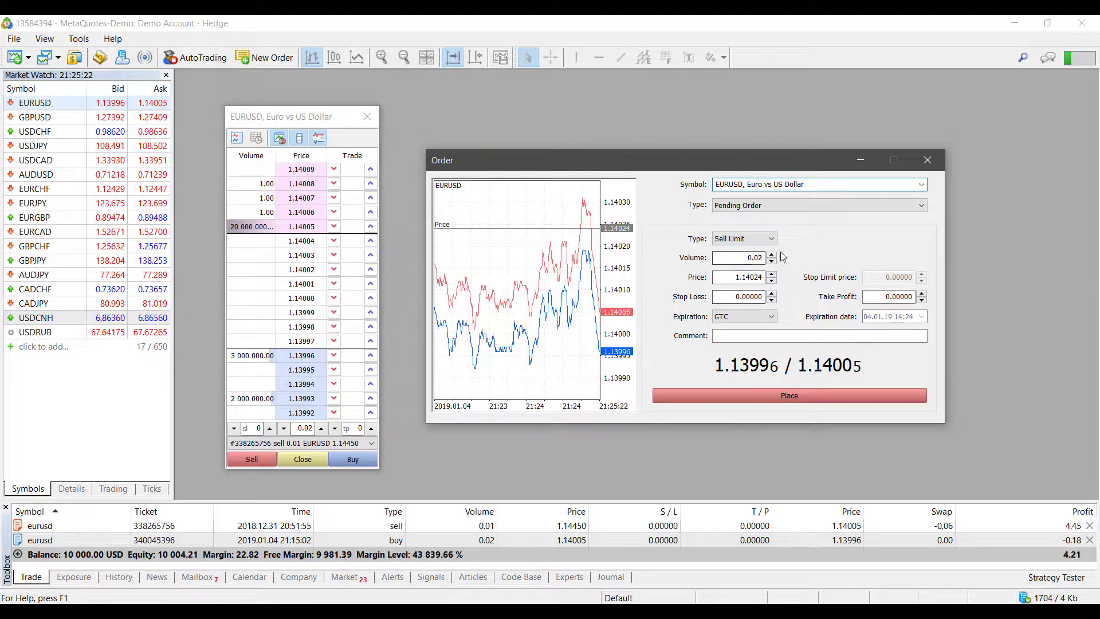
{"action": "left_click", "coordinate": [369, 200]}
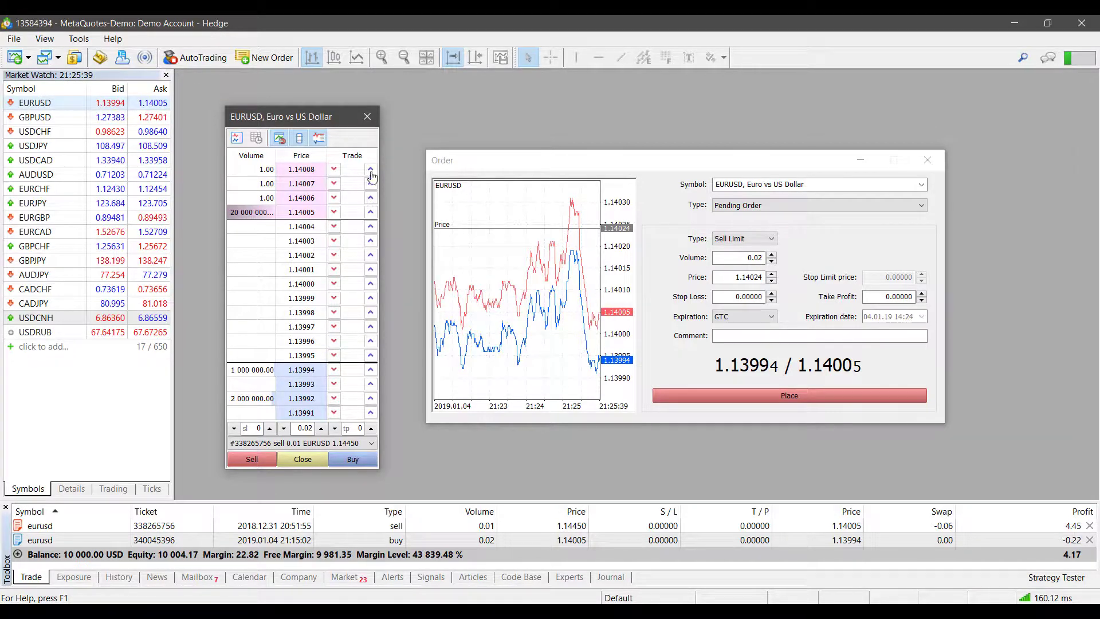
Close the Sell Limit order window and open a Buy Limit order for 0.02 EURUSD at 1.13999 from the Depth of Market.
{"action": "left_click", "coordinate": [927, 160]}
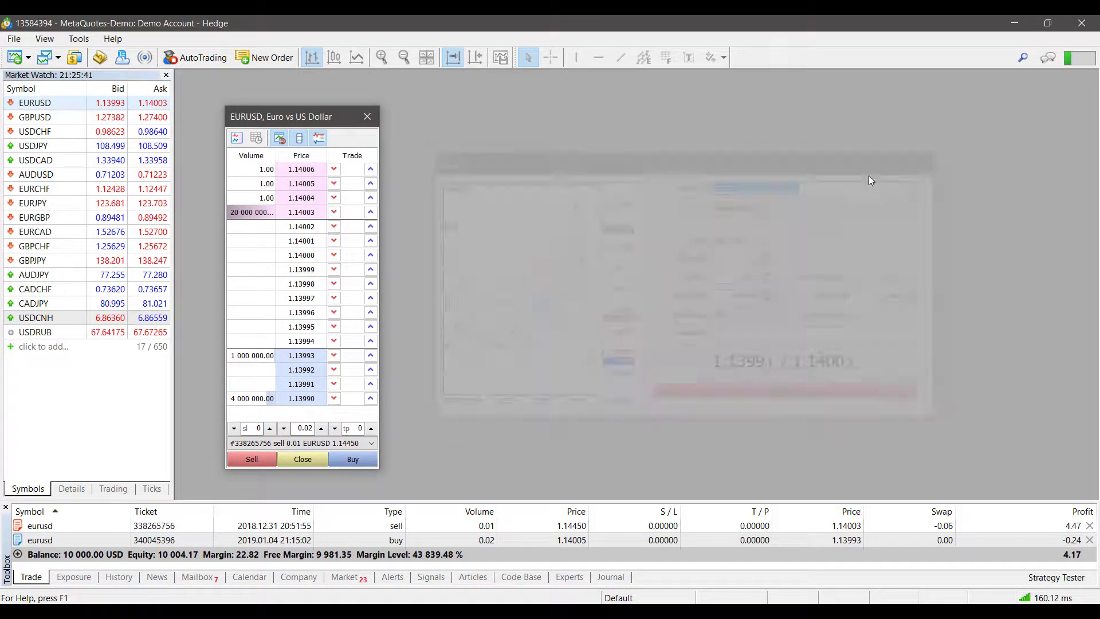
{"action": "left_click", "coordinate": [371, 241]}
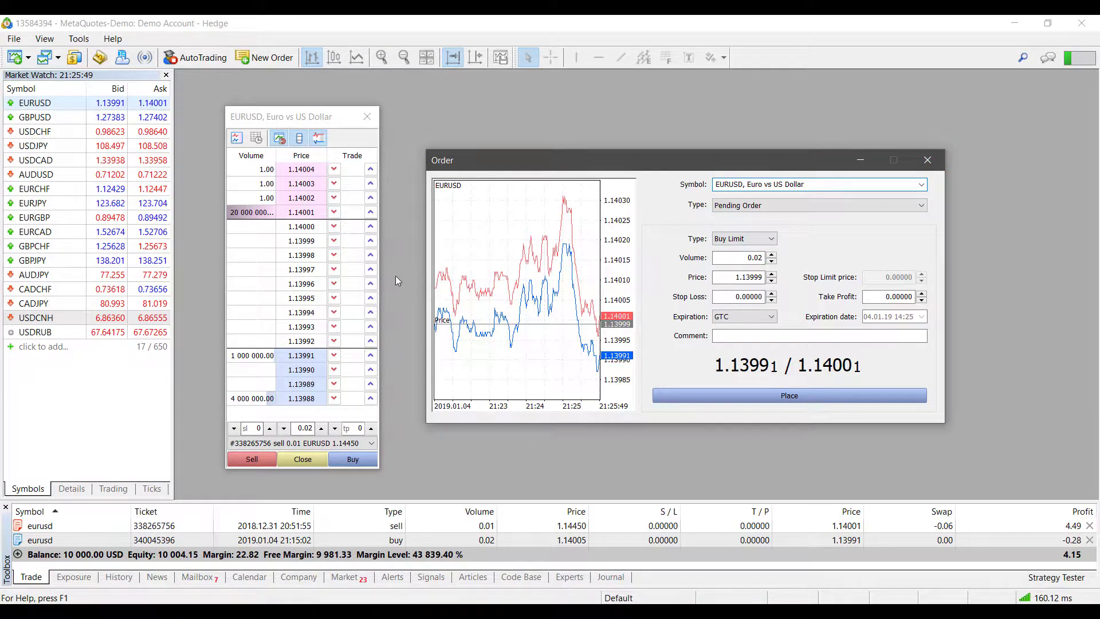
{"action": "left_click", "coordinate": [331, 286]}
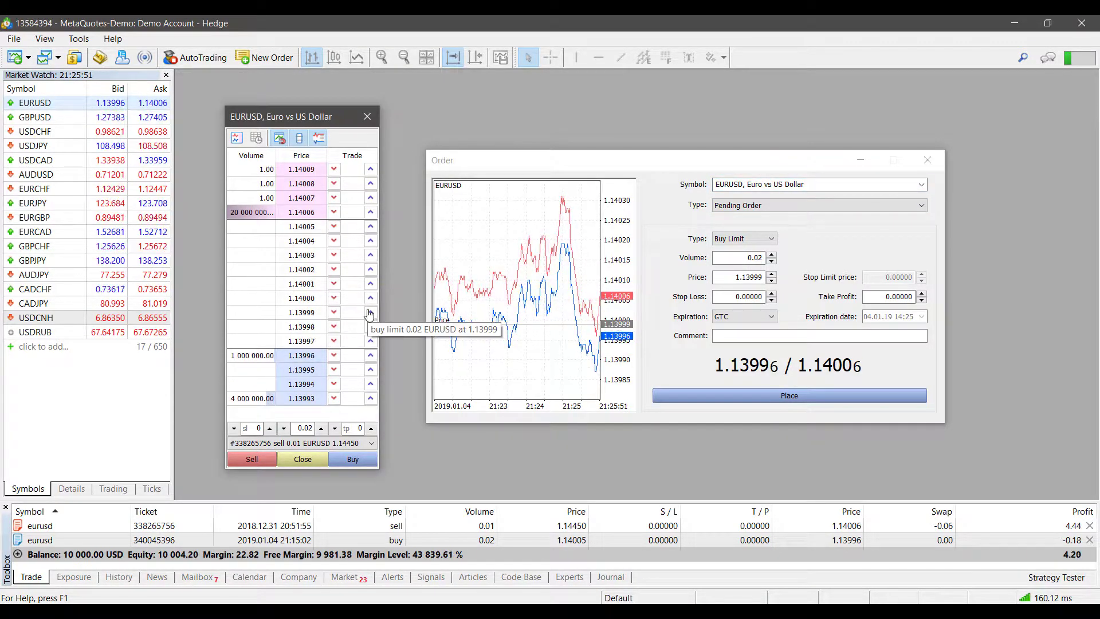
{"action": "left_click", "coordinate": [822, 162]}
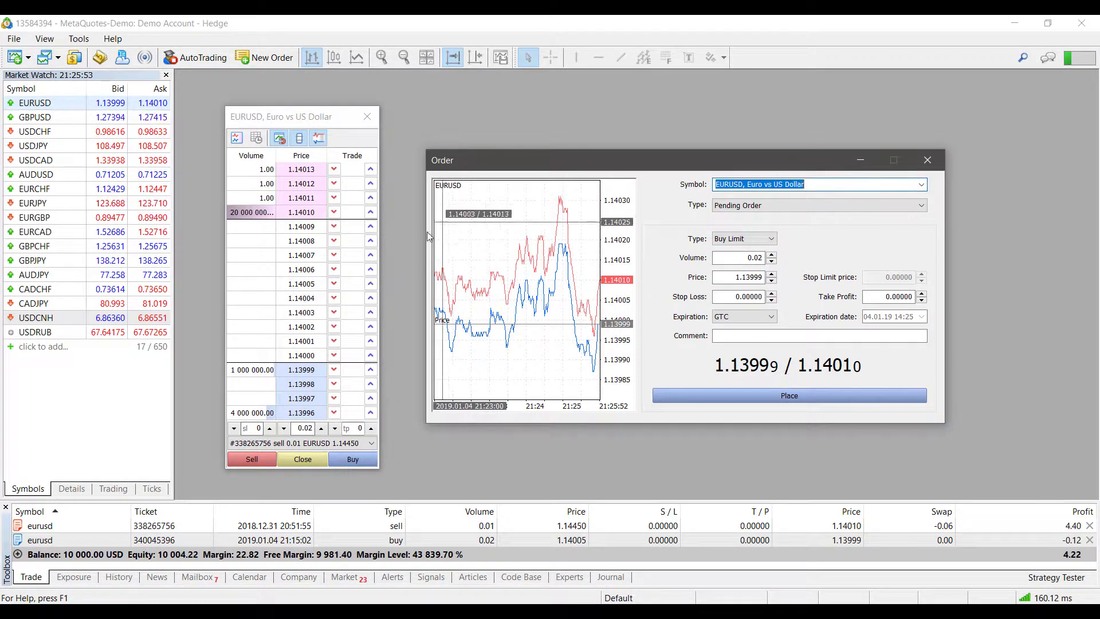
{"action": "left_click", "coordinate": [332, 256]}
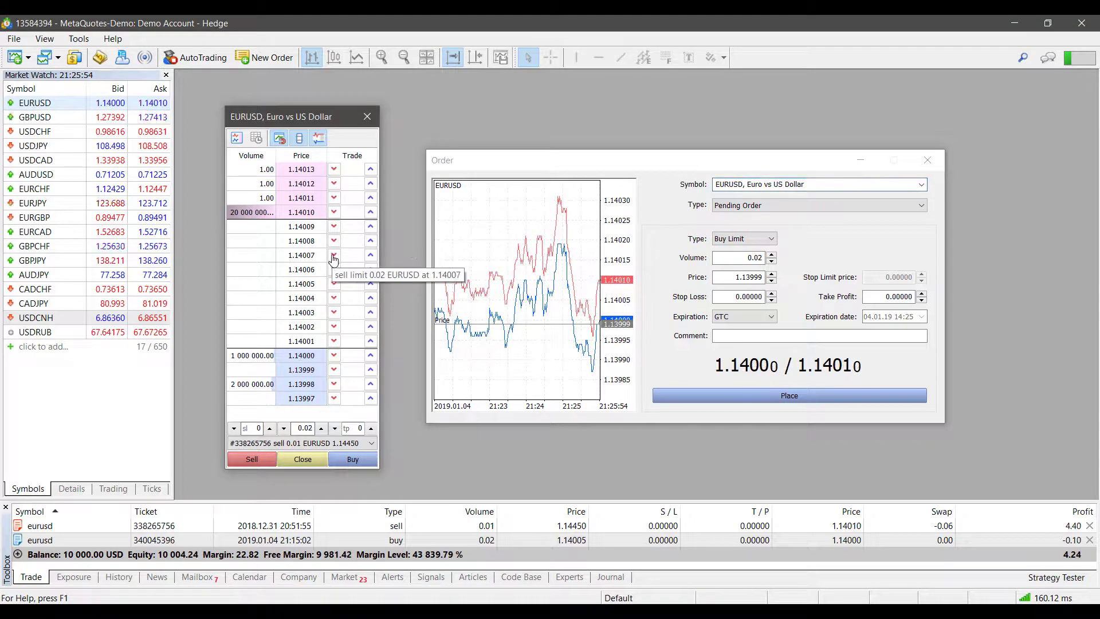
Open Sell Limit orders for 0.02 EURUSD at 1.14012 and 1.14020 from the Depth of Market, closing each window without placing the order.
{"action": "left_click", "coordinate": [928, 160]}
{"action": "left_click", "coordinate": [334, 213]}
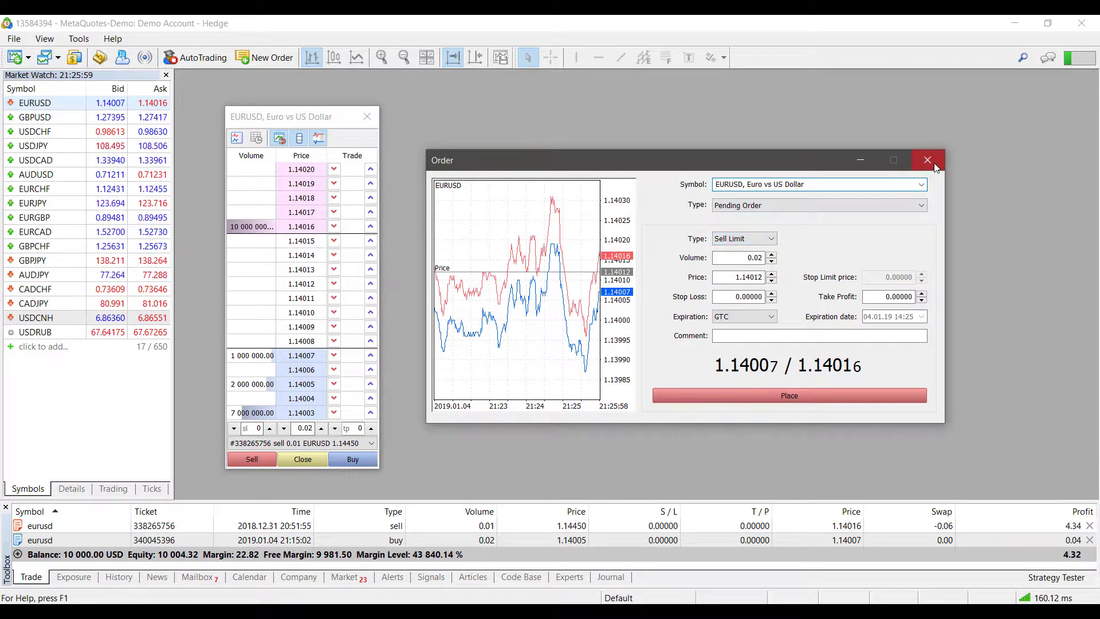
{"action": "left_click", "coordinate": [936, 167]}
{"action": "left_click", "coordinate": [334, 198]}
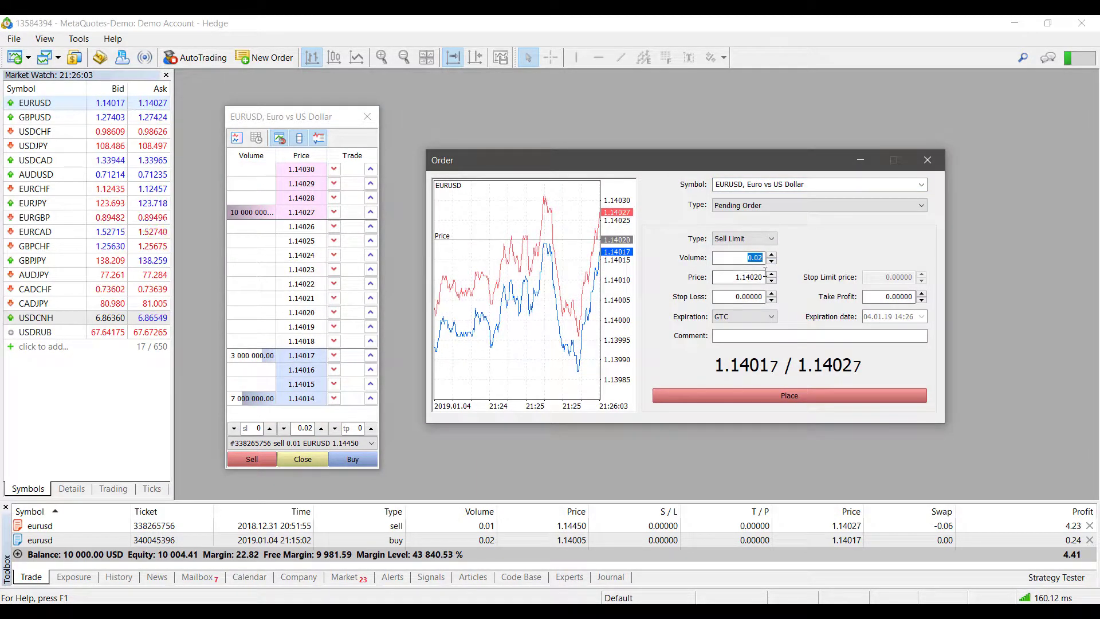
{"action": "left_click", "coordinate": [737, 278]}
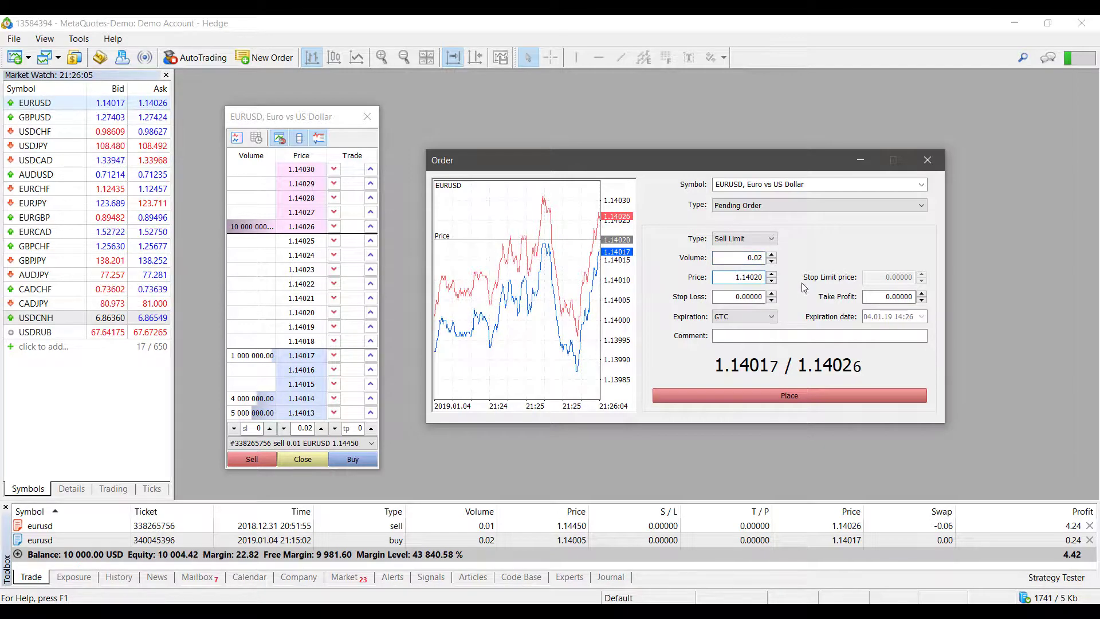
{"action": "left_click", "coordinate": [928, 160]}
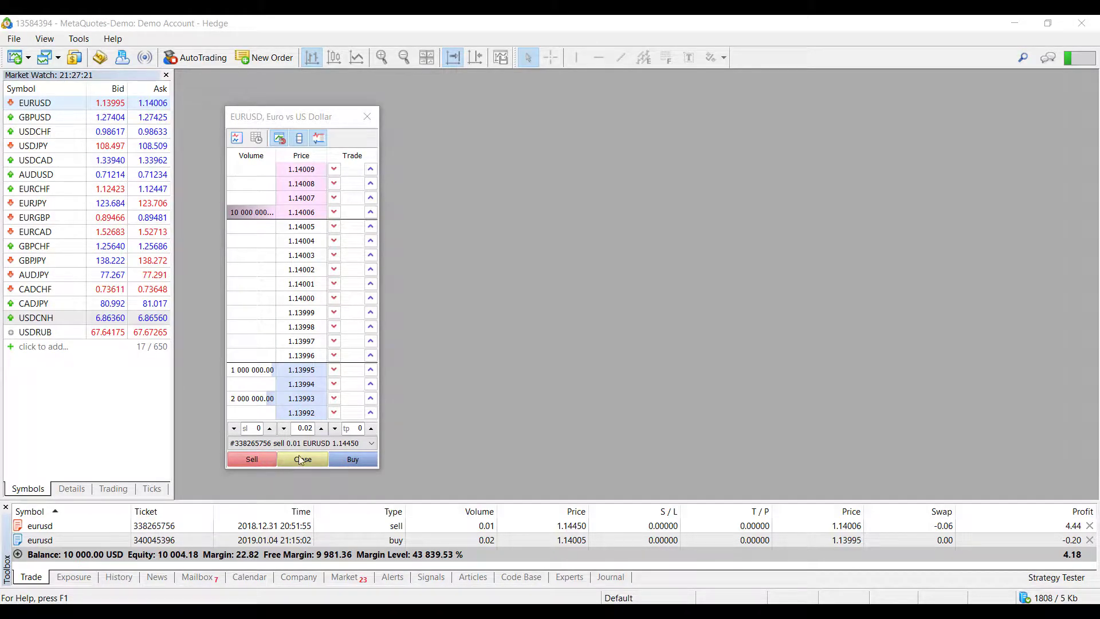
Open the Instant Execution order window for 0.02 EURUSD from the Depth of Market and bring it into focus.
{"action": "left_click", "coordinate": [353, 461]}
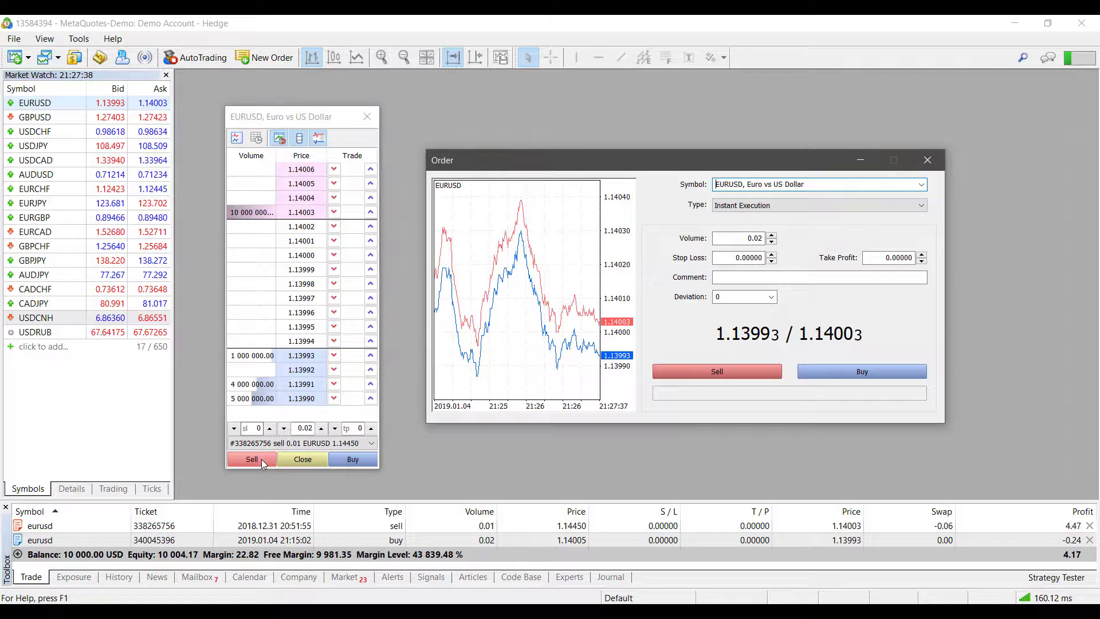
{"action": "left_click", "coordinate": [349, 460]}
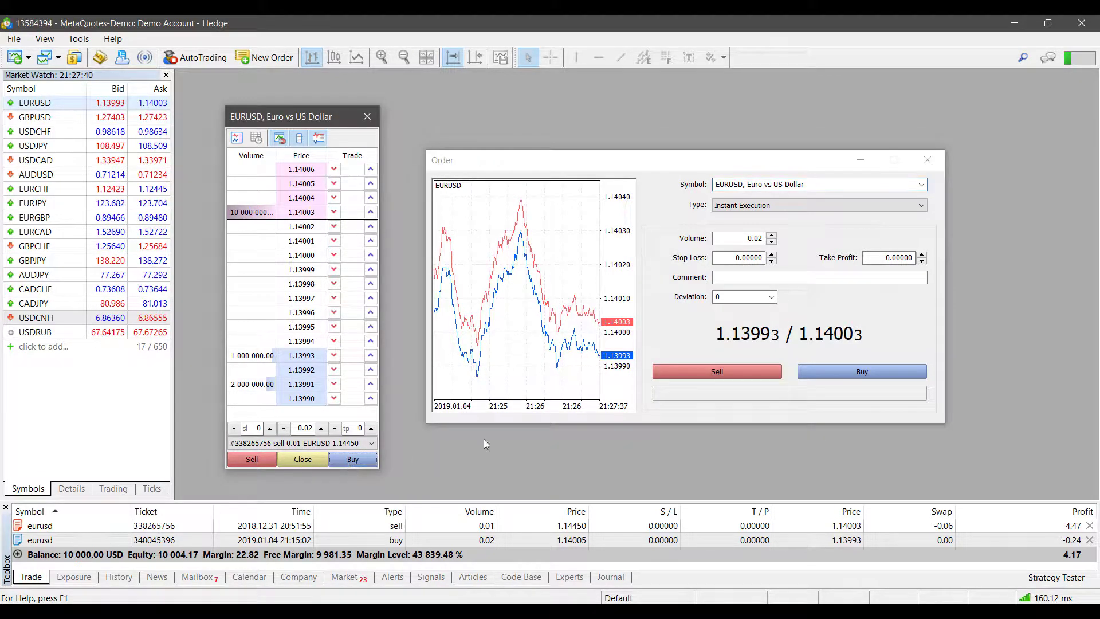
{"action": "left_click", "coordinate": [588, 173]}
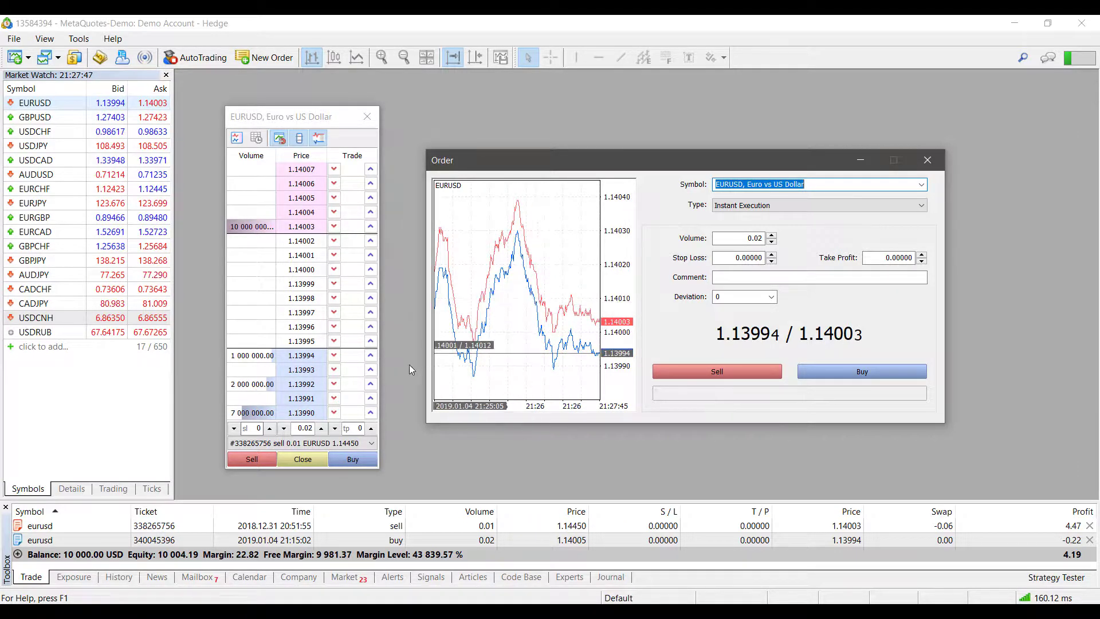
Switch the Depth of Market's position between the 0.01 sell and 0.02 buy, ending on the buy, and close both trading windows.
{"action": "left_click", "coordinate": [267, 444]}
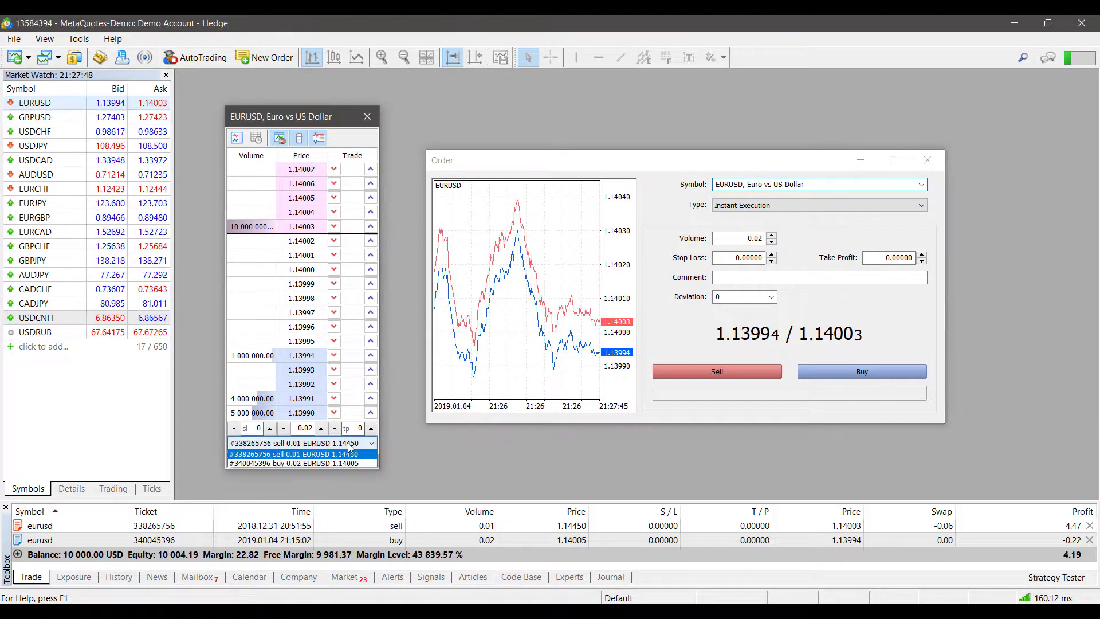
{"action": "left_click", "coordinate": [287, 465]}
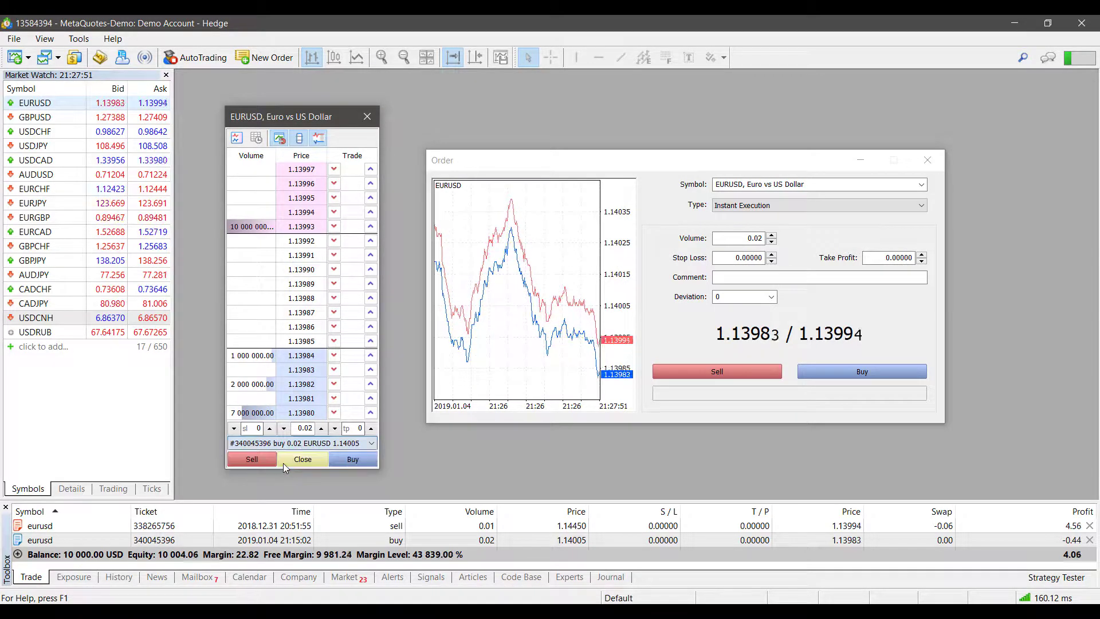
{"action": "left_click", "coordinate": [301, 444]}
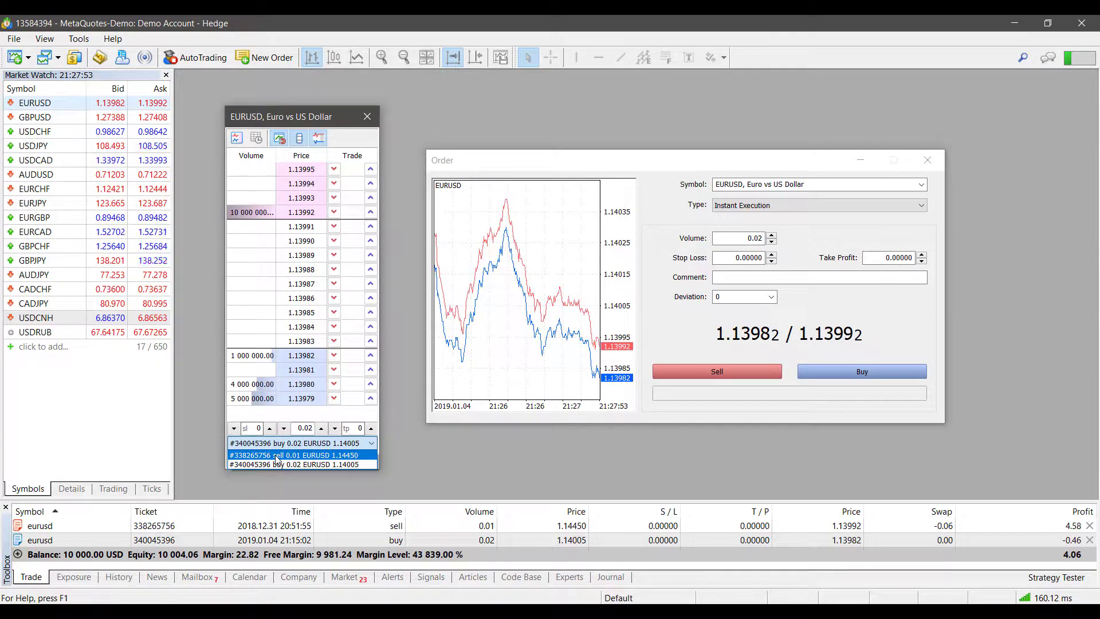
{"action": "left_click", "coordinate": [277, 454]}
{"action": "left_click", "coordinate": [281, 443]}
{"action": "left_click", "coordinate": [280, 465]}
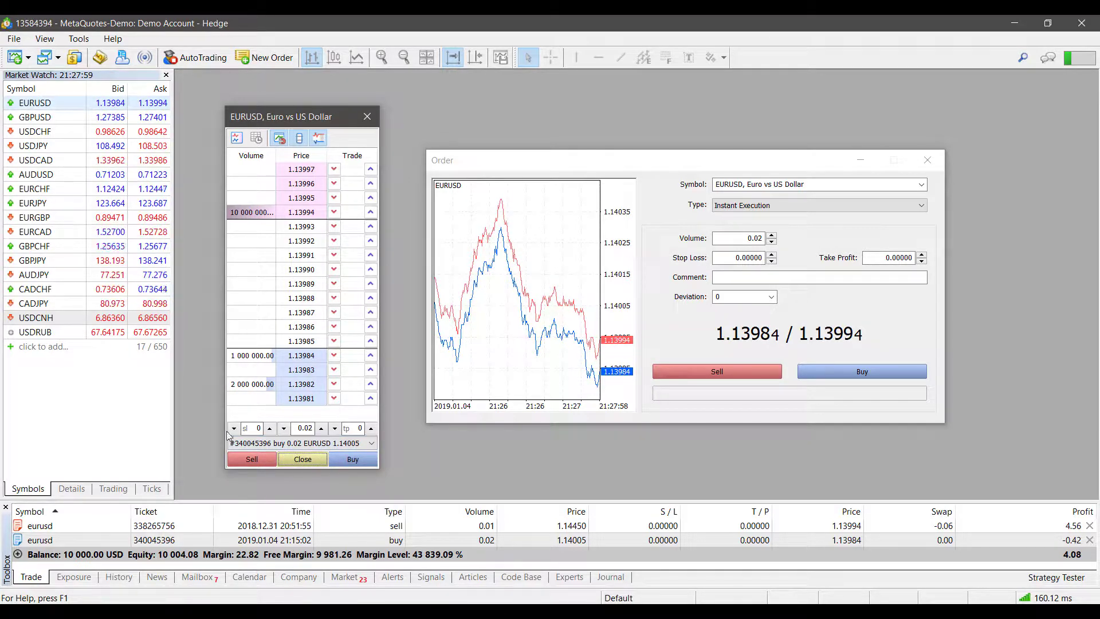
{"action": "key", "text": "Escape"}
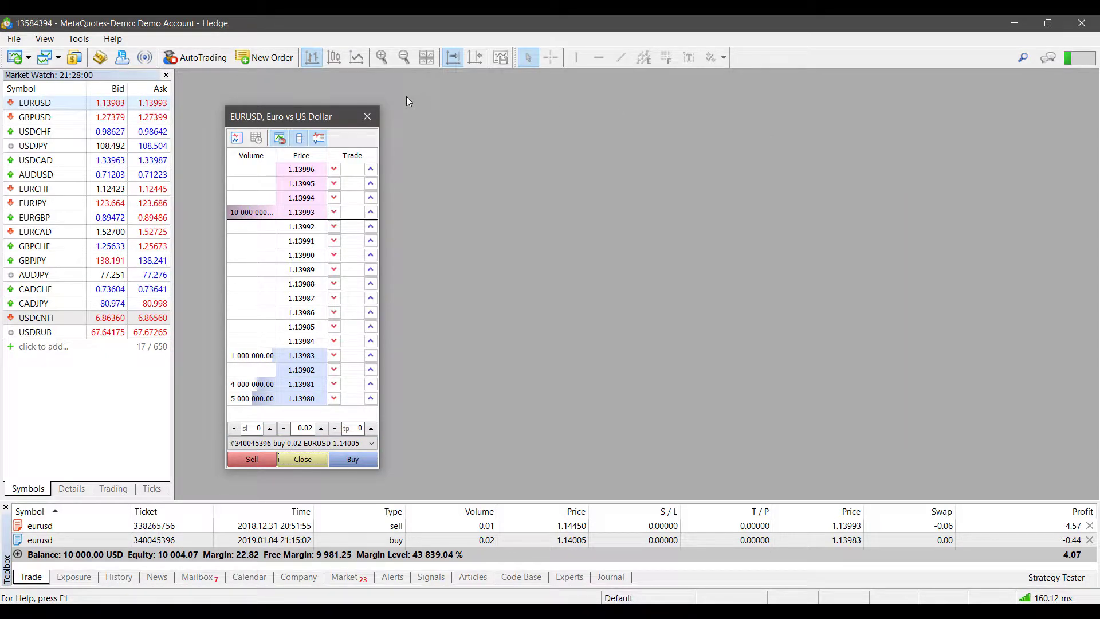
{"action": "left_click", "coordinate": [367, 116]}
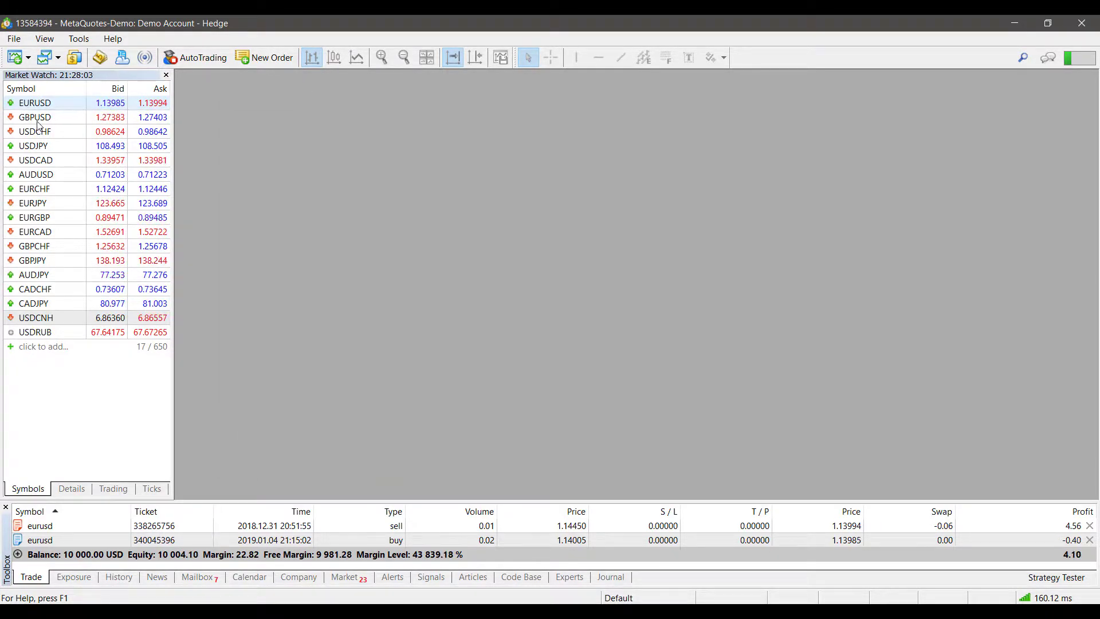
{"action": "right_click", "coordinate": [71, 114]}
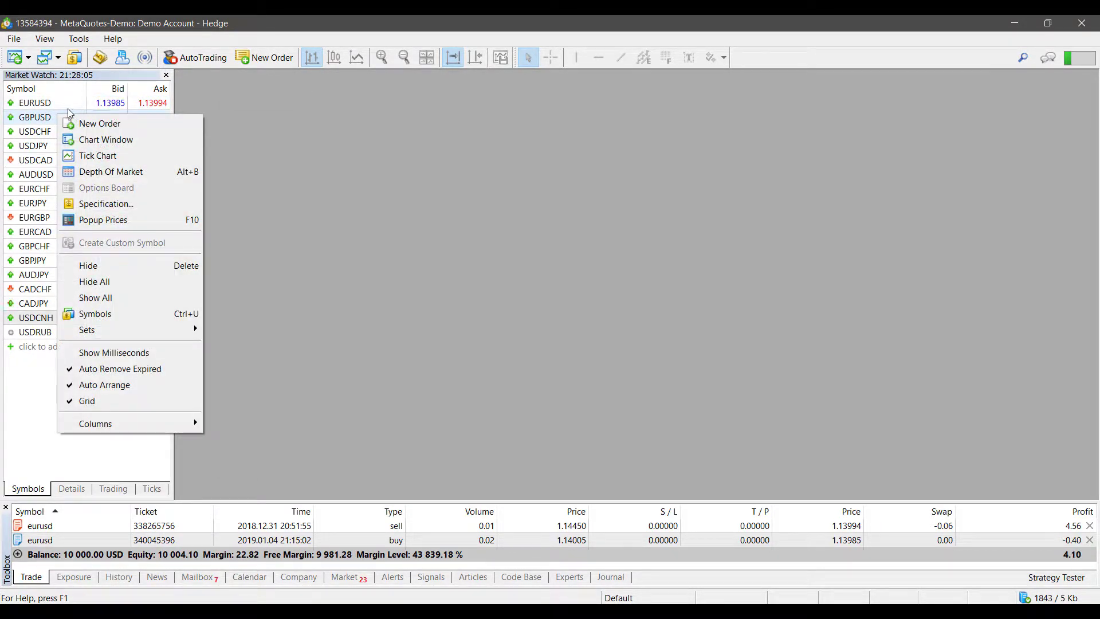
{"action": "left_click", "coordinate": [46, 131]}
{"action": "left_click", "coordinate": [27, 58]}
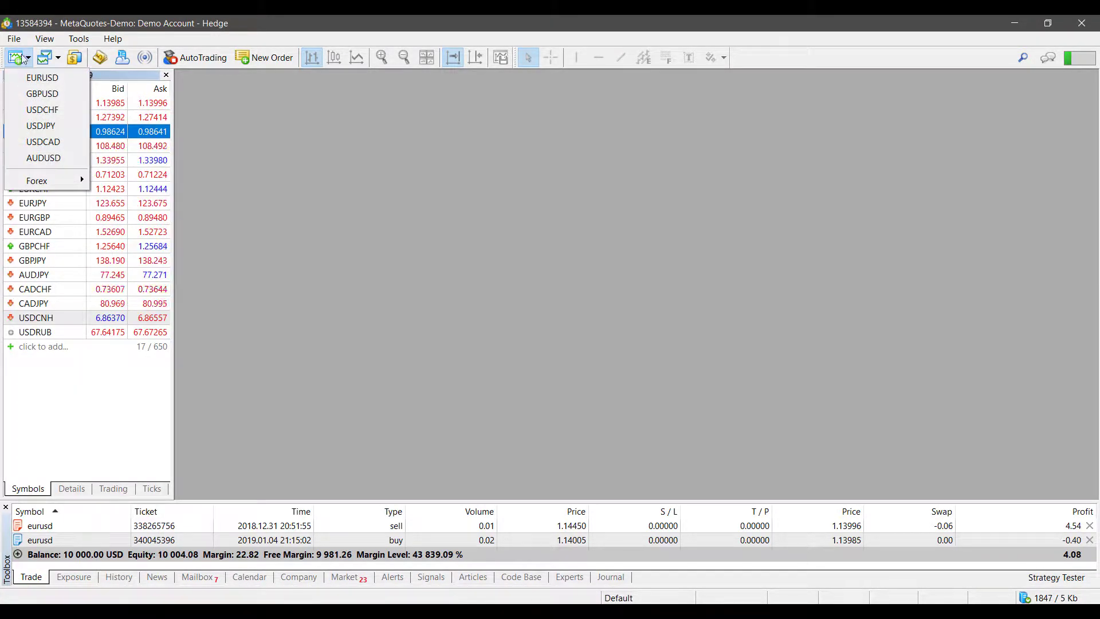
{"action": "left_click", "coordinate": [287, 202]}
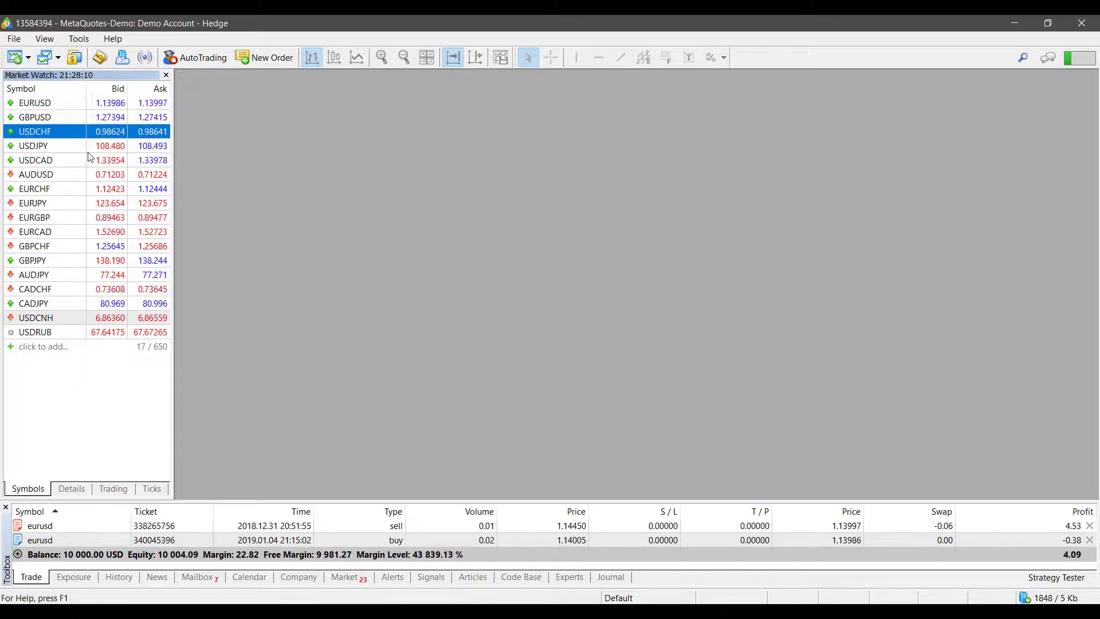
Open a chart window for USDCAD from its Market Watch entry and maximize it.
{"action": "right_click", "coordinate": [36, 160]}
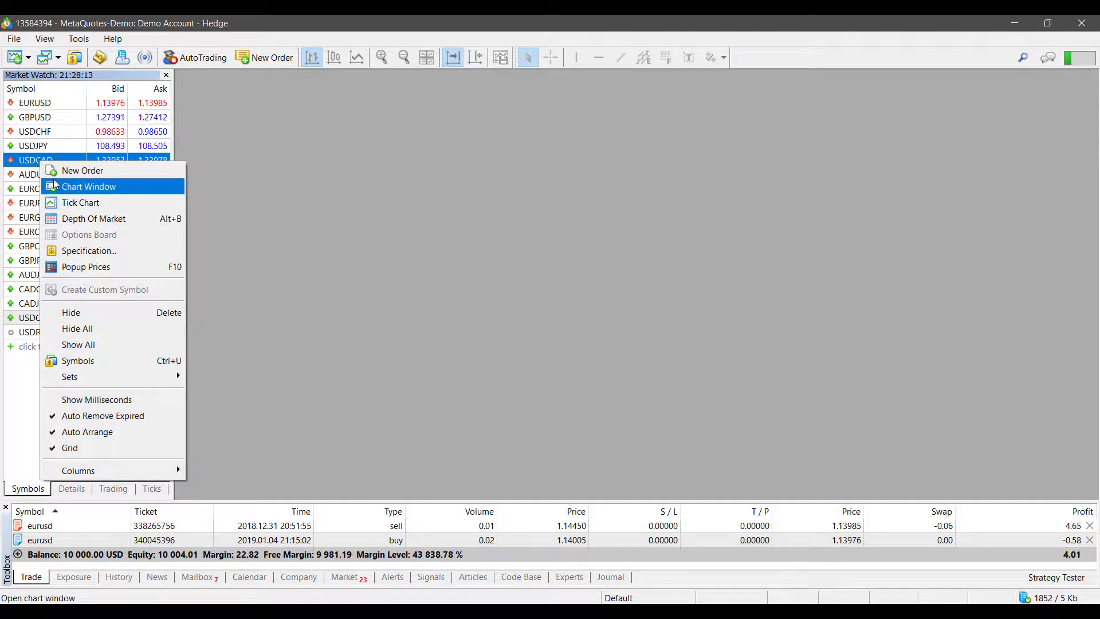
{"action": "left_click", "coordinate": [86, 186]}
{"action": "left_click", "coordinate": [945, 101]}
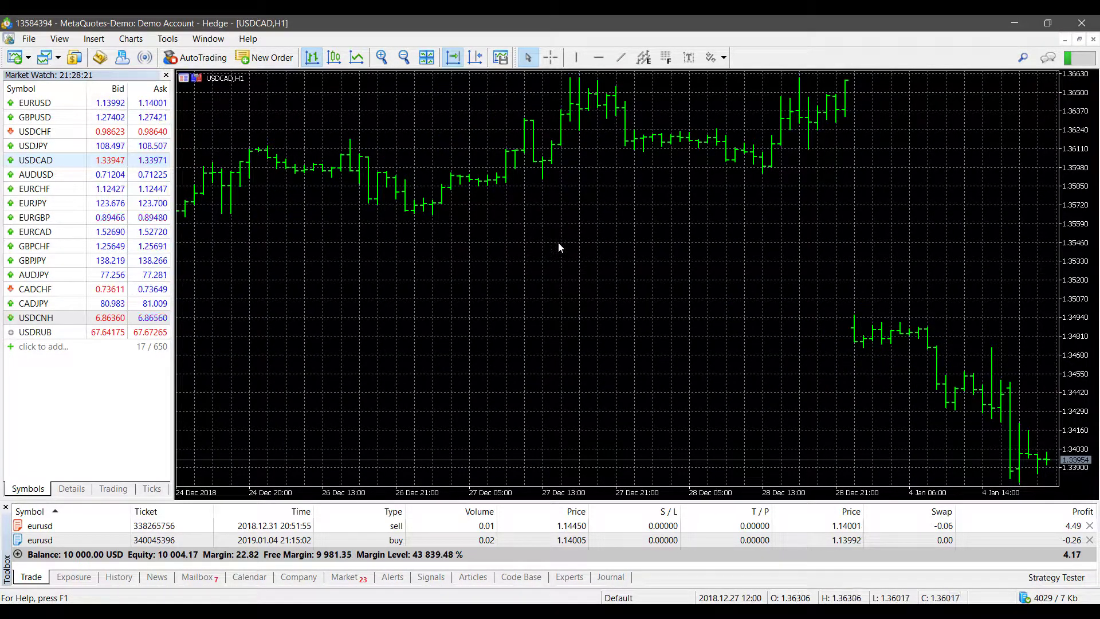
Examine the pending orders that the USDCAD chart offers at several different price levels.
{"action": "right_click", "coordinate": [575, 256]}
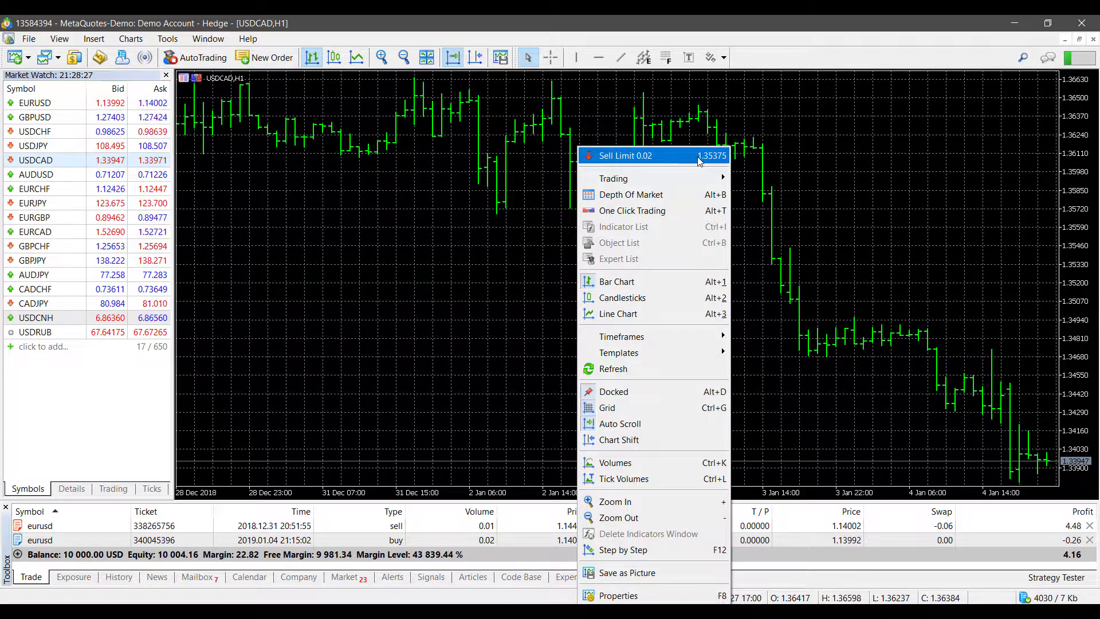
{"action": "right_click", "coordinate": [971, 262]}
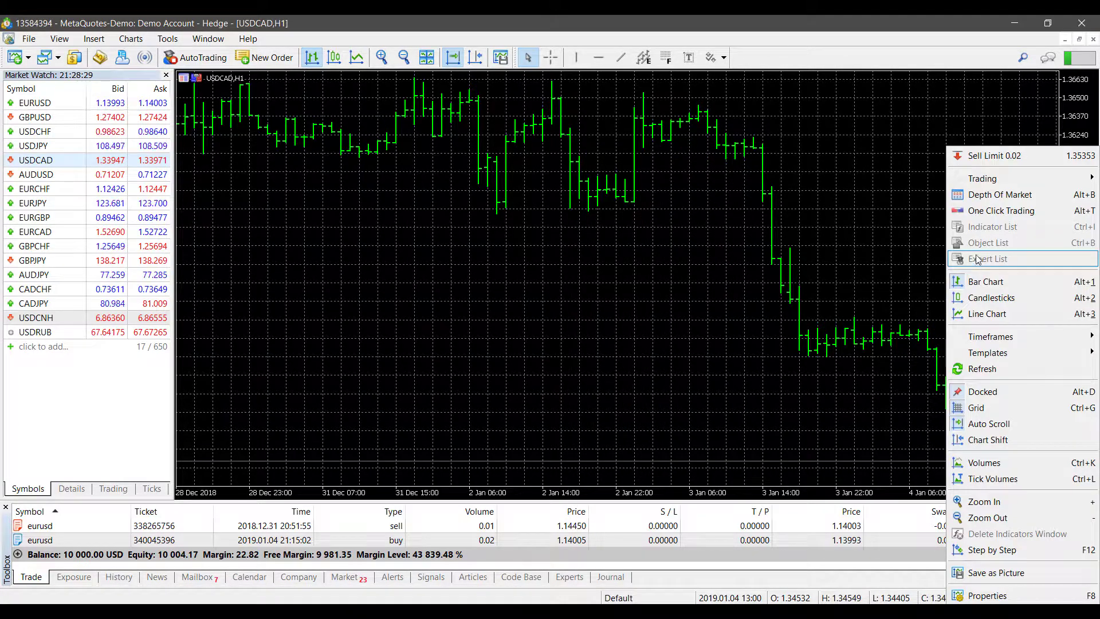
{"action": "right_click", "coordinate": [712, 356]}
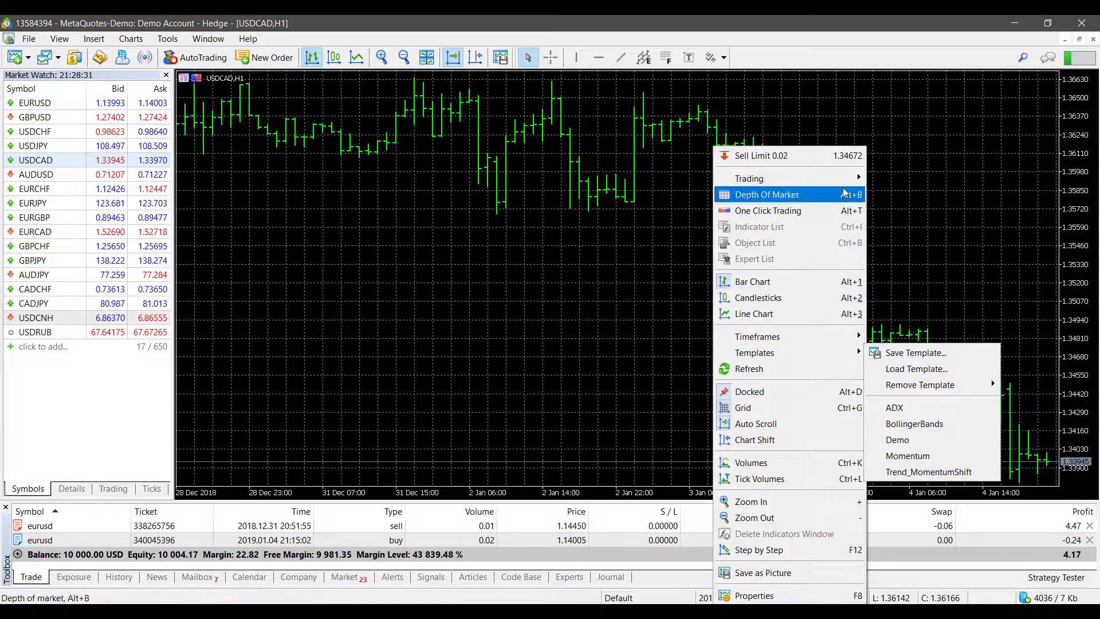
{"action": "right_click", "coordinate": [986, 444]}
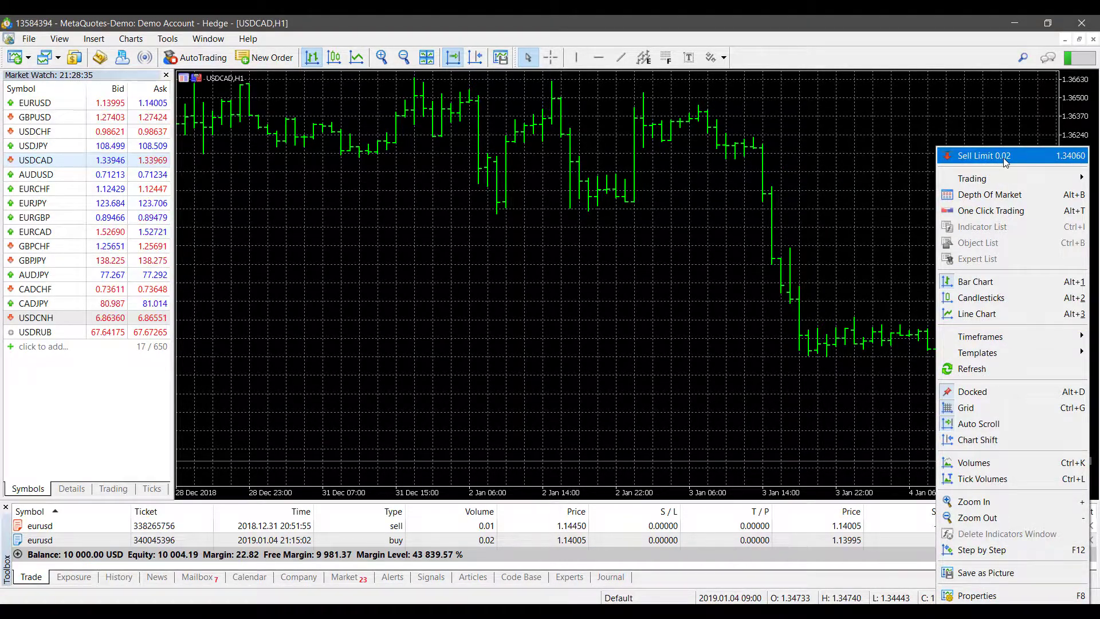
Open a pending order for 0.02 USDCAD from the chart, move its window aside and close it without placing the order.
{"action": "mouse_move", "coordinate": [992, 171]}
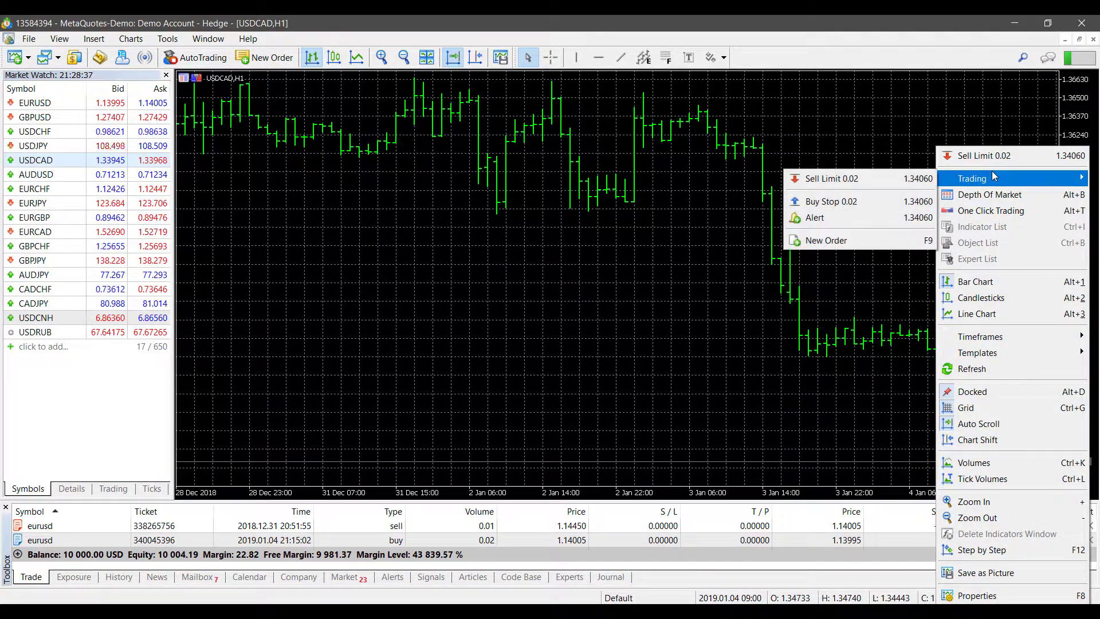
{"action": "left_click", "coordinate": [865, 180]}
{"action": "left_click_drag", "start_coordinate": [613, 165], "coordinate": [400, 149]}
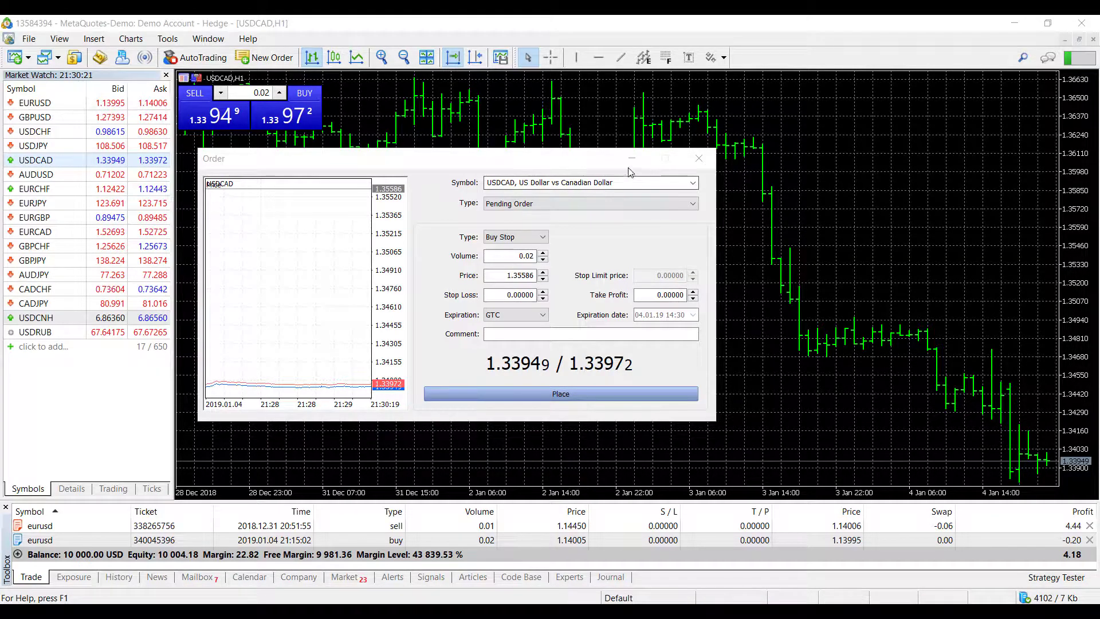
{"action": "left_click", "coordinate": [572, 160]}
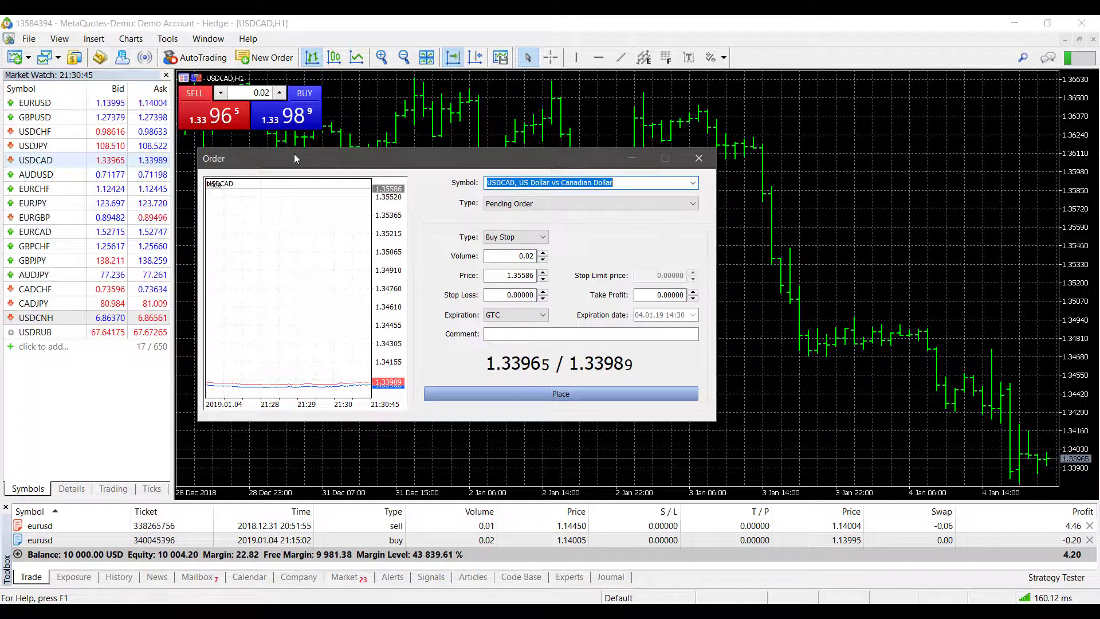
{"action": "left_click_drag", "start_coordinate": [435, 165], "coordinate": [259, 215]}
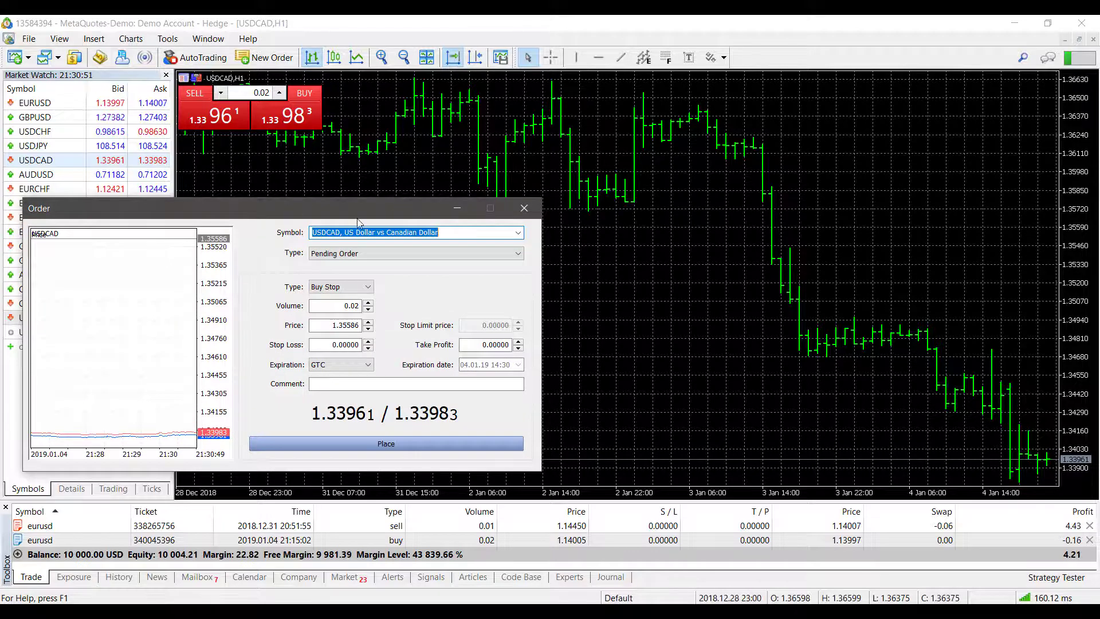
{"action": "left_click", "coordinate": [522, 215]}
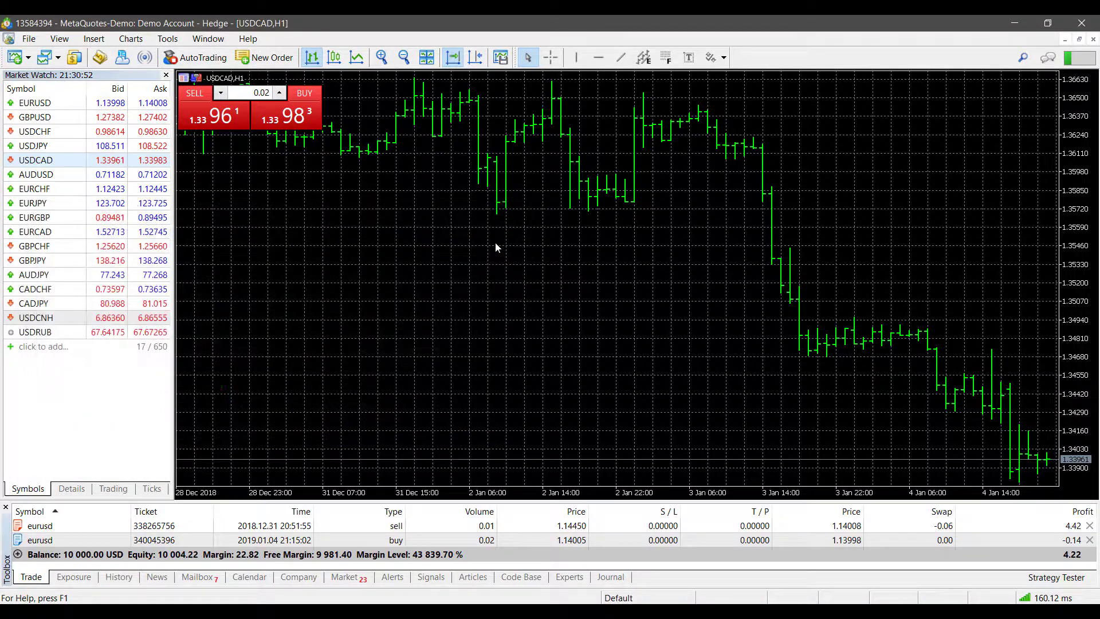
Turn One Click Trading off and back on for the USDCAD chart.
{"action": "right_click", "coordinate": [495, 242]}
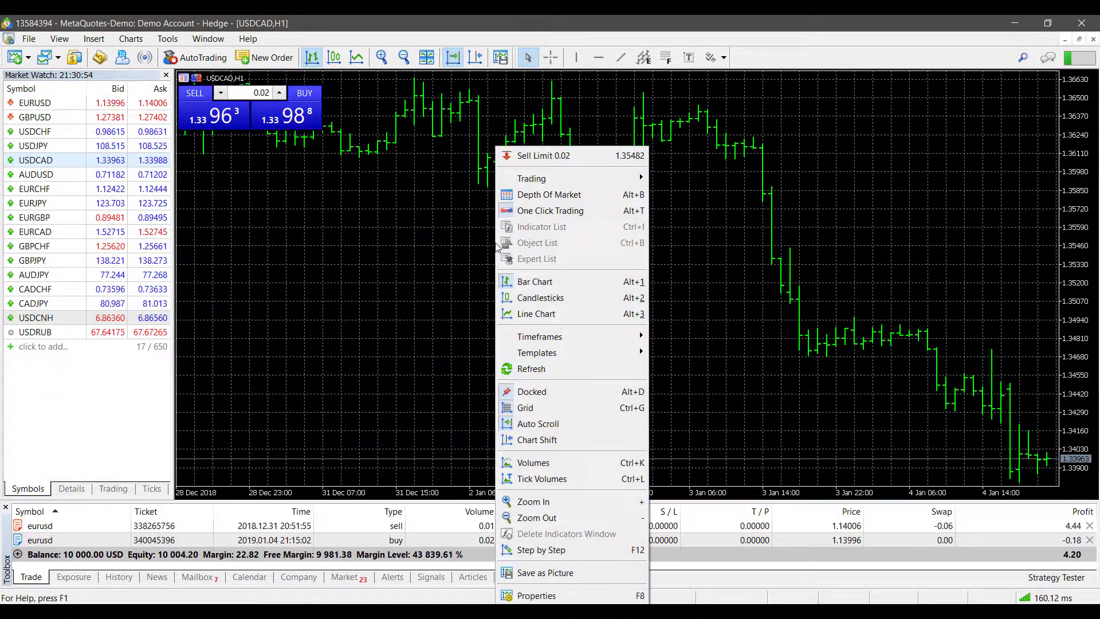
{"action": "left_click", "coordinate": [563, 217]}
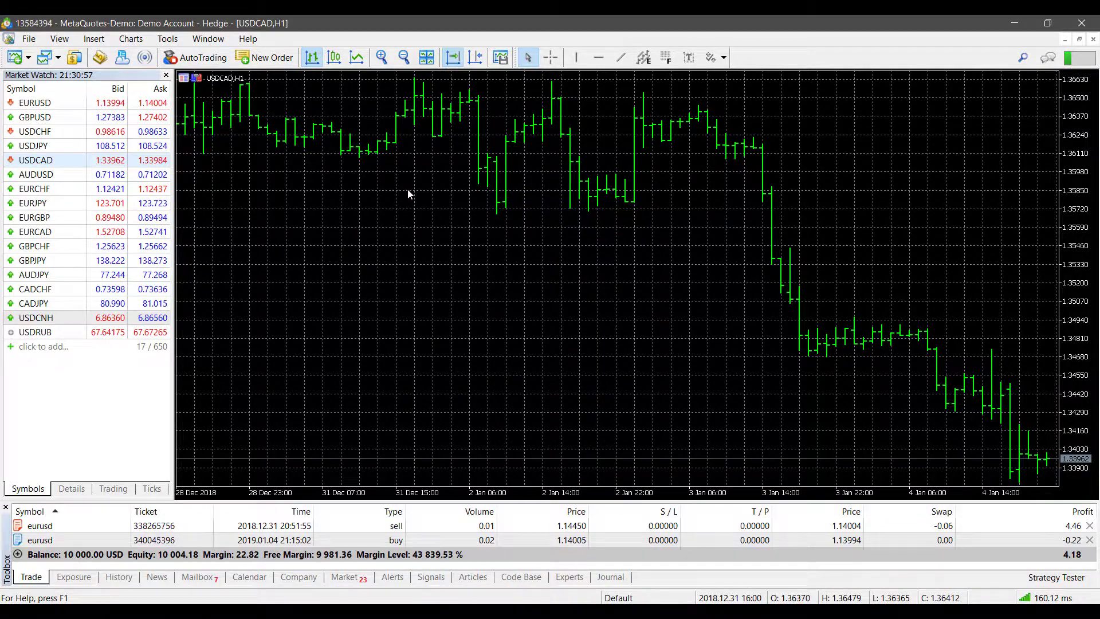
{"action": "right_click", "coordinate": [407, 189]}
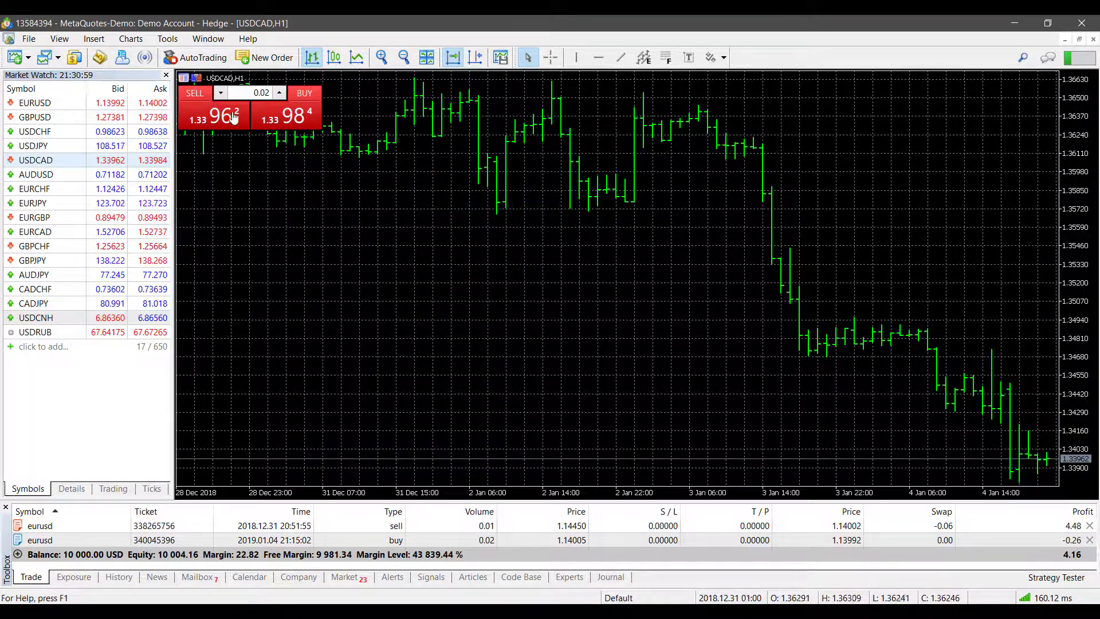
Set the USDCAD chart's one-click trade volume to 0.03, then open the order window and close it without placing an order.
{"action": "left_click", "coordinate": [222, 93]}
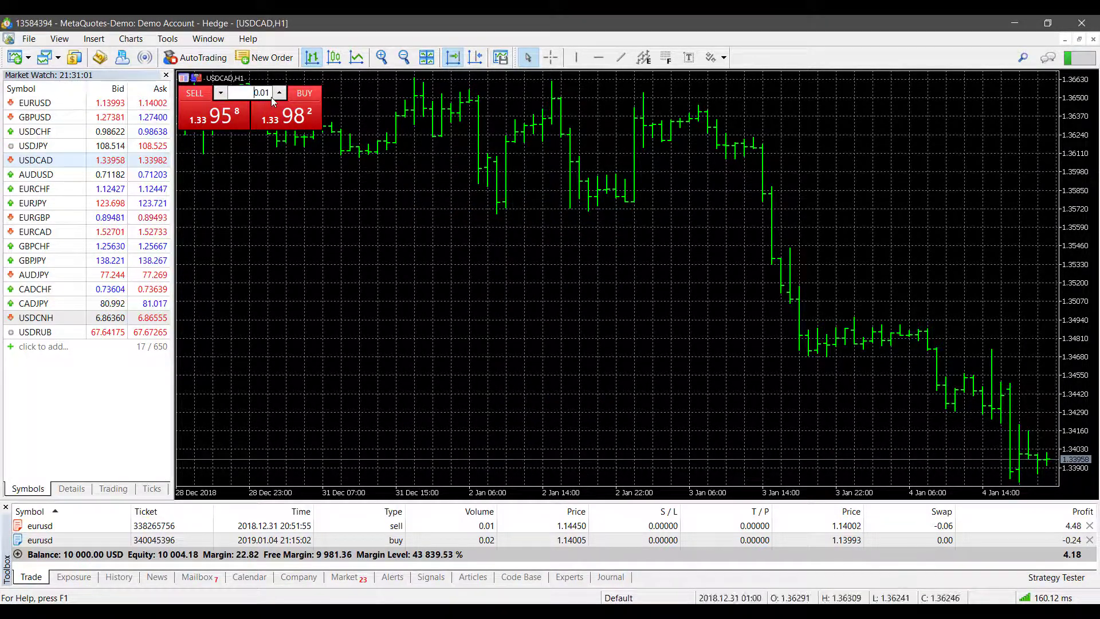
{"action": "left_click", "coordinate": [280, 92]}
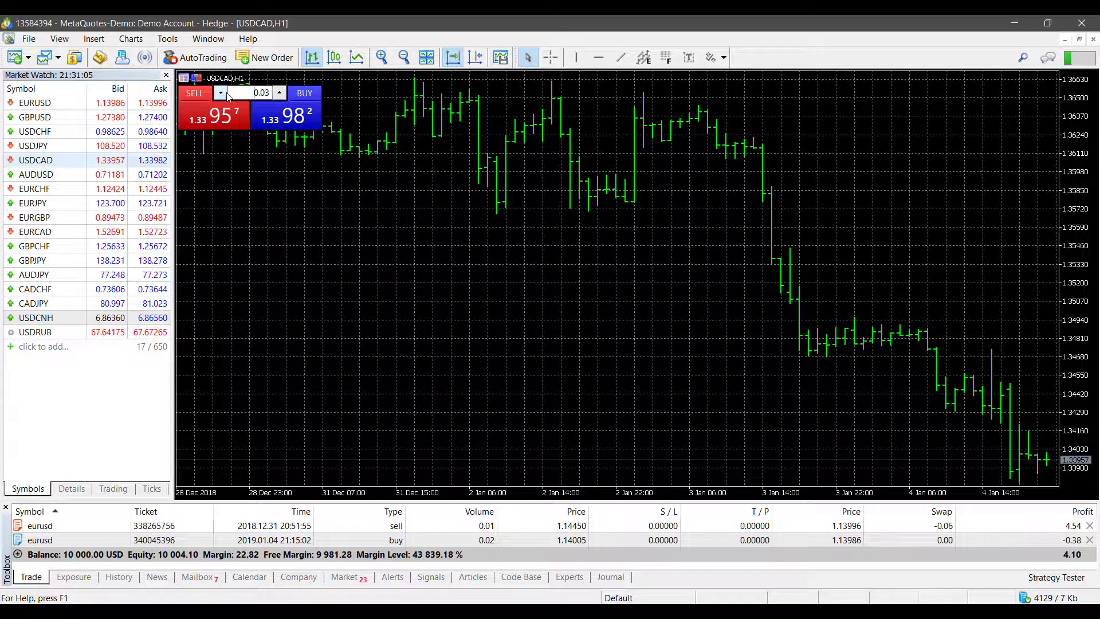
{"action": "key", "text": "F9"}
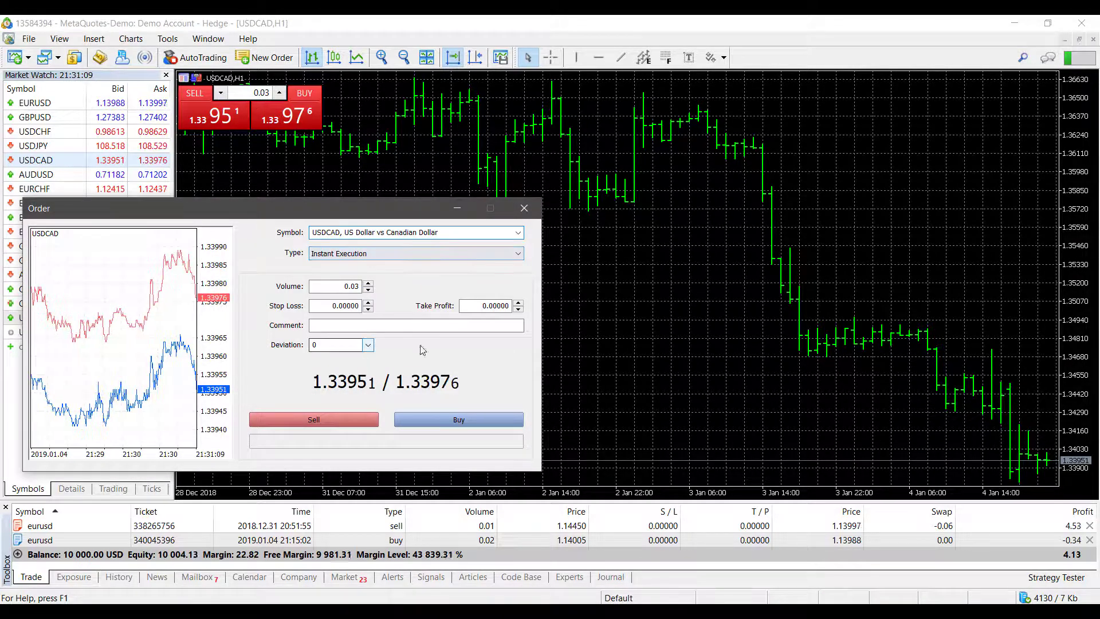
{"action": "left_click", "coordinate": [524, 208]}
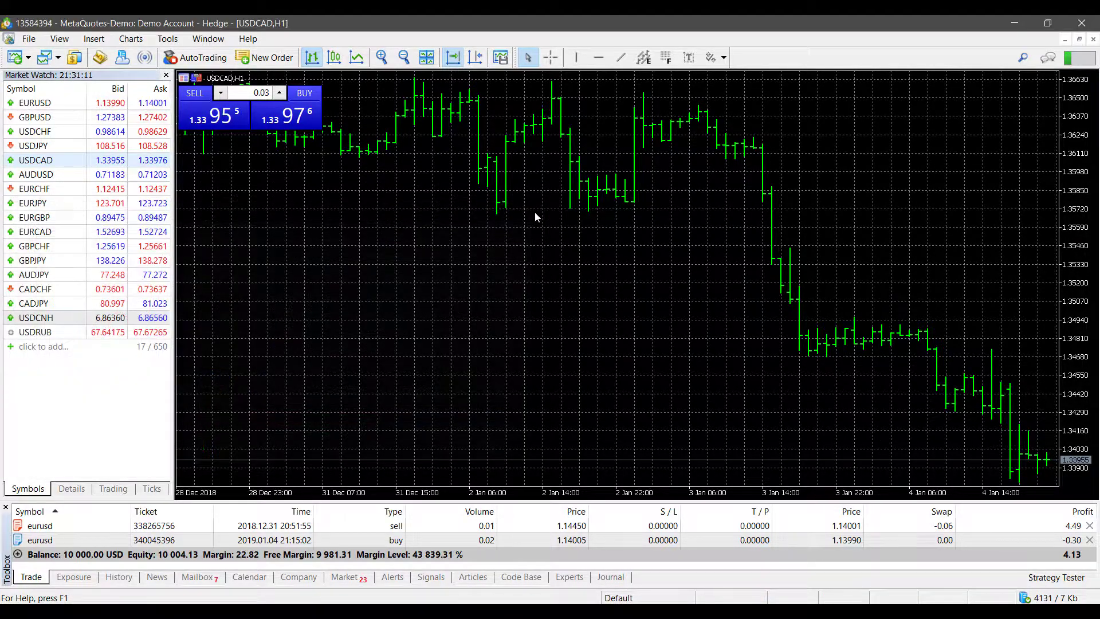
Examine the pending order options on the USDCAD chart, using the crosshair to target the 1.35723 price level.
{"action": "right_click", "coordinate": [532, 210]}
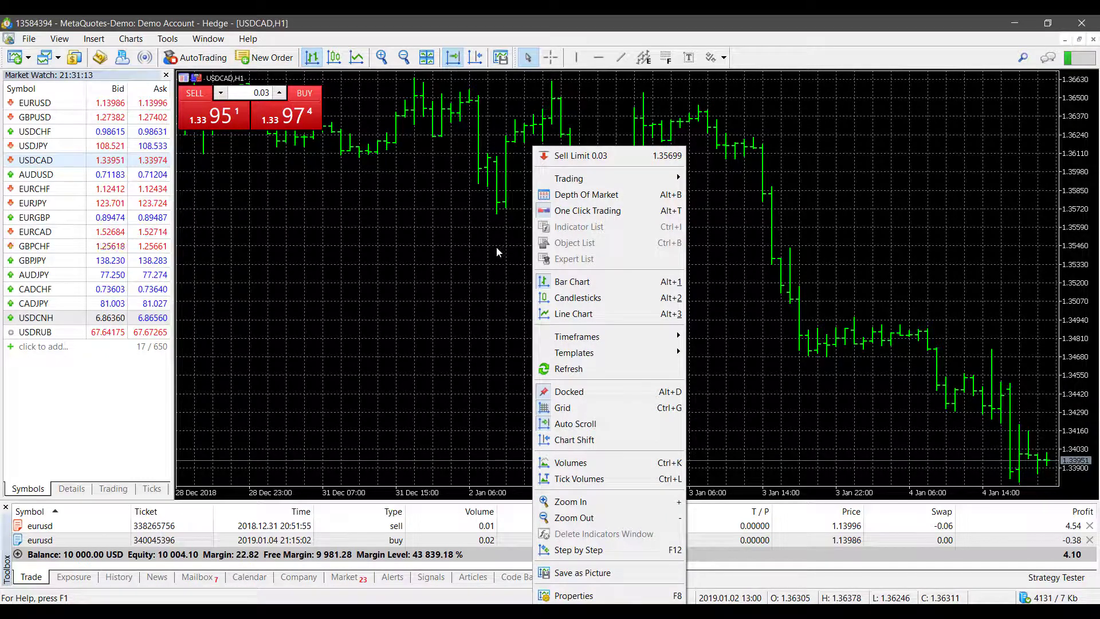
{"action": "left_click", "coordinate": [466, 247]}
{"action": "left_click", "coordinate": [552, 60]}
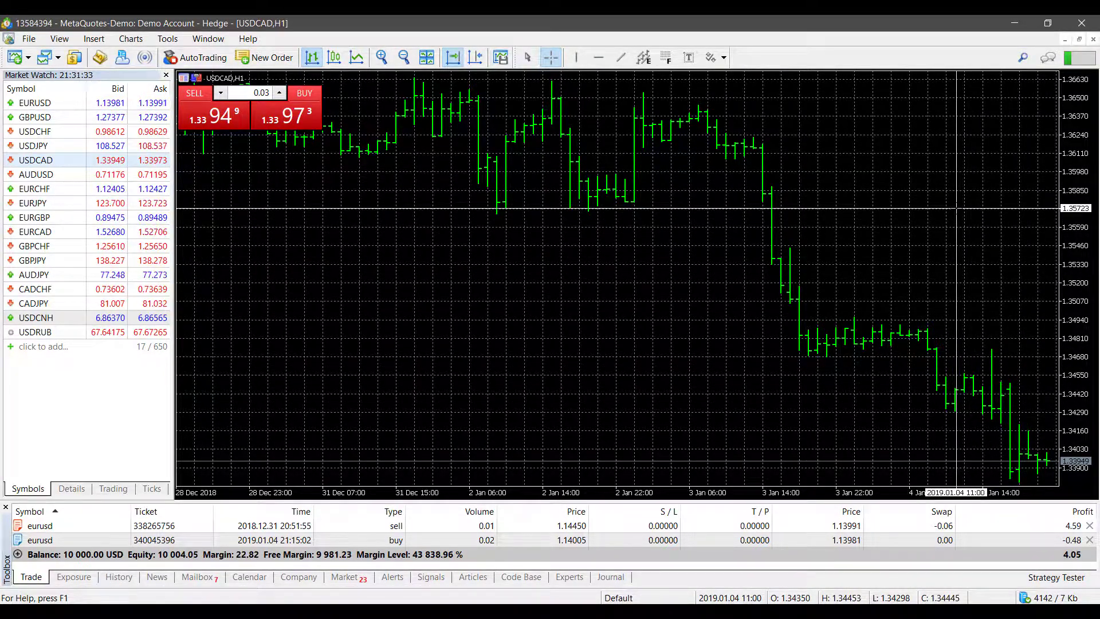
{"action": "right_click", "coordinate": [957, 208]}
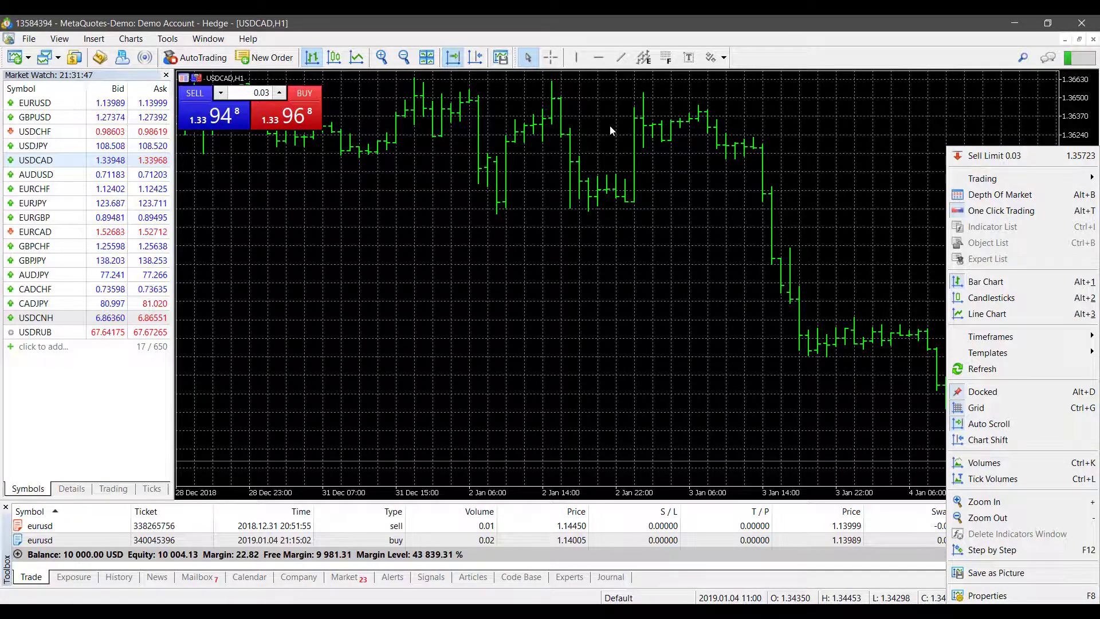
Open a new order window for USDCAD and move it toward the middle of the chart.
{"action": "left_click", "coordinate": [276, 59]}
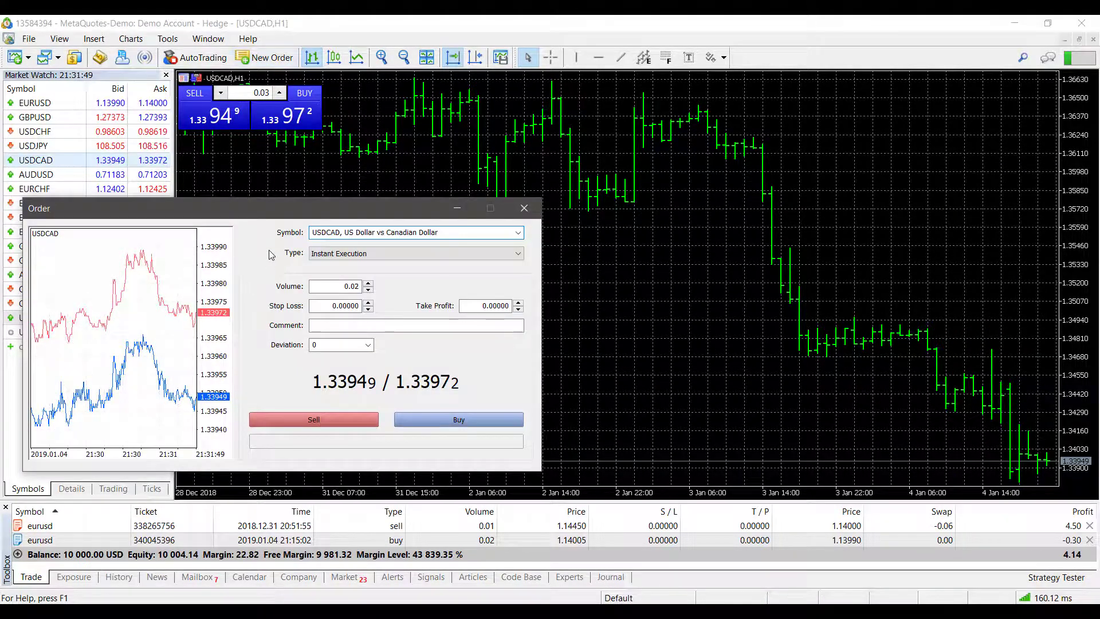
{"action": "left_click_drag", "start_coordinate": [286, 213], "coordinate": [510, 161]}
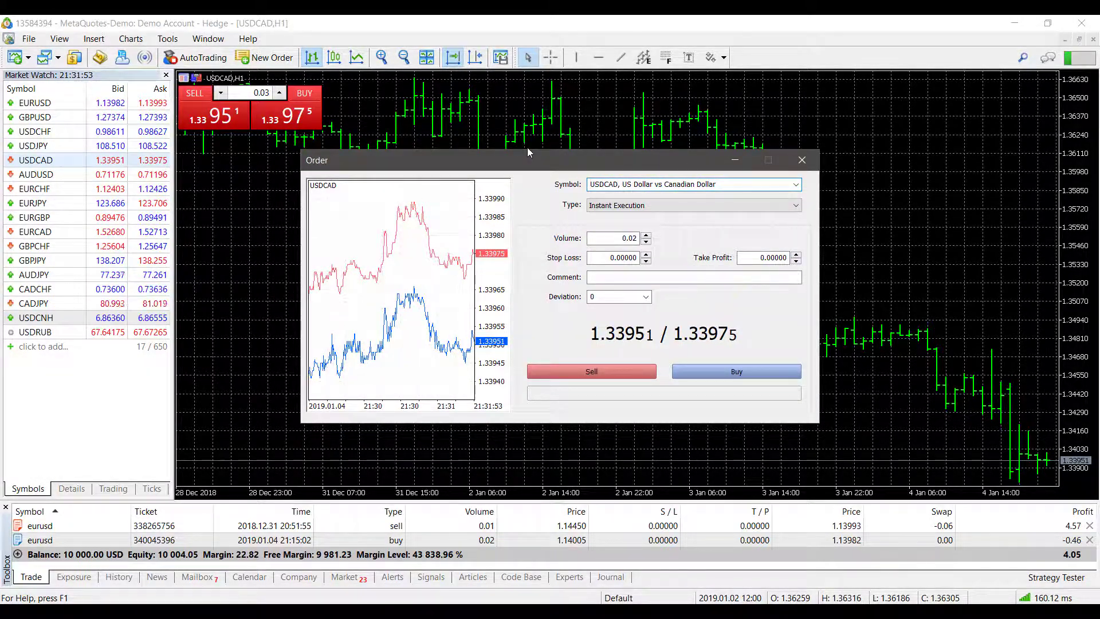